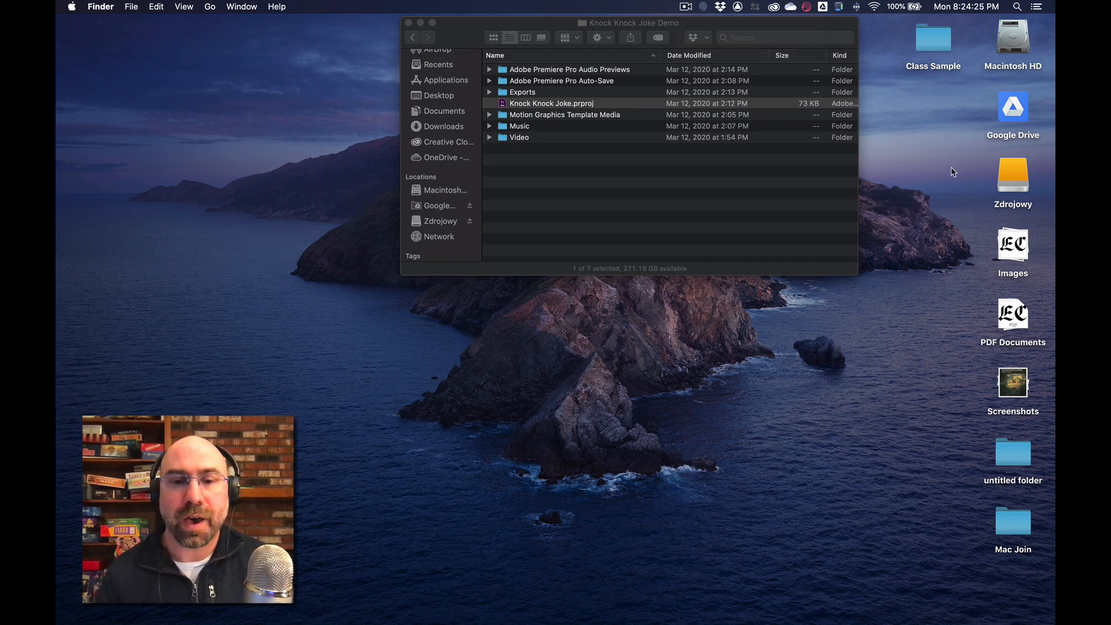
Open Blackmagic Disk Speed Test and select the external drive as the target drive
{"action": "left_click", "coordinate": [407, 615]}
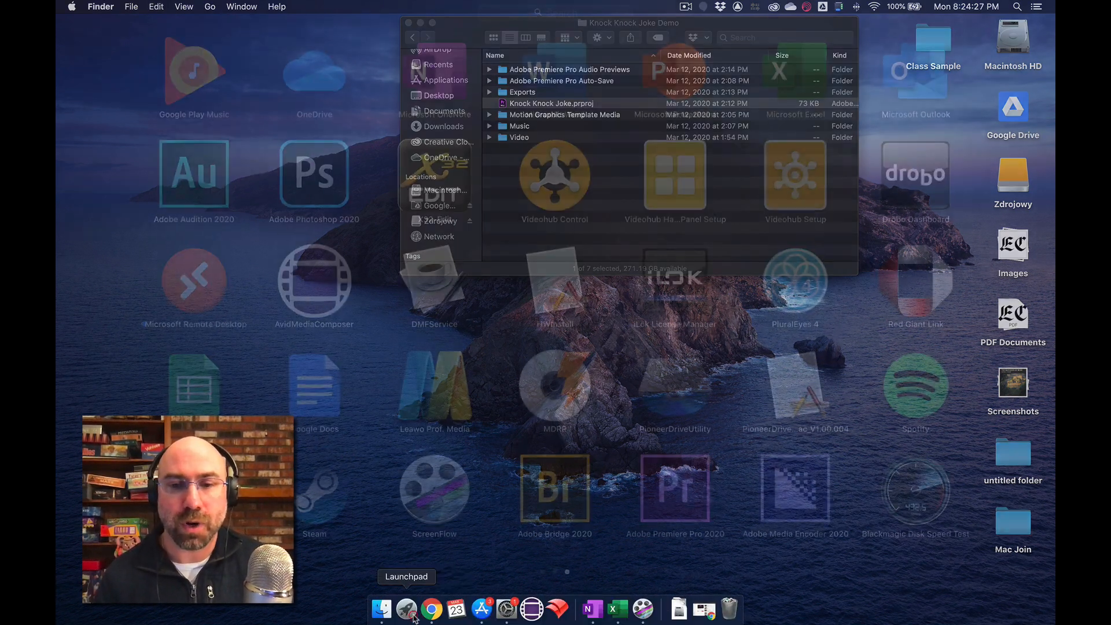
{"action": "left_click", "coordinate": [886, 501]}
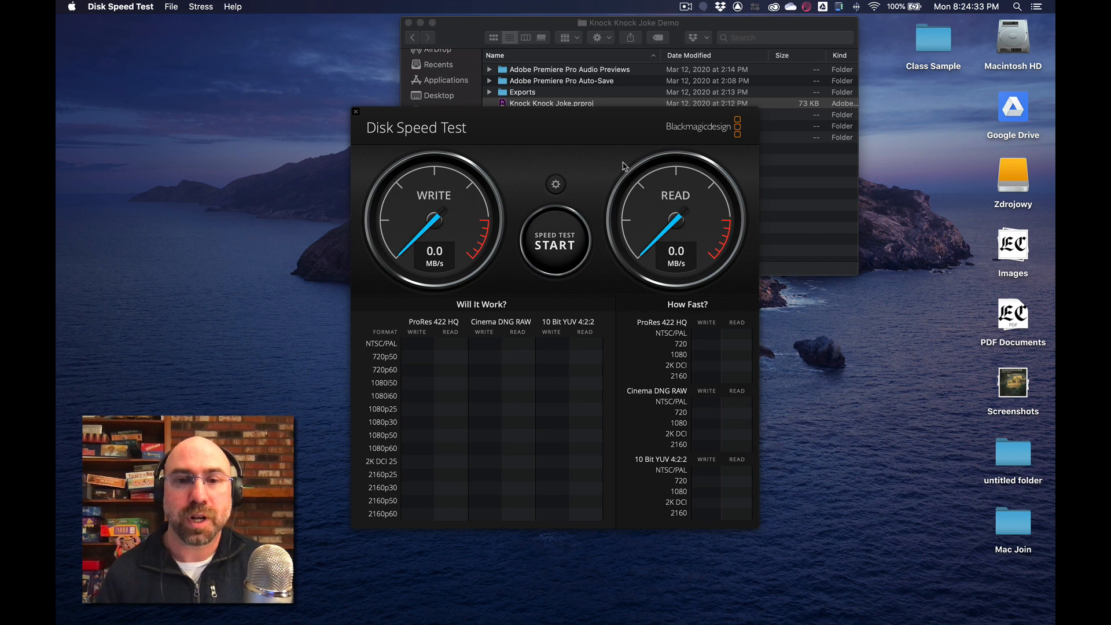
{"action": "left_click", "coordinate": [556, 186]}
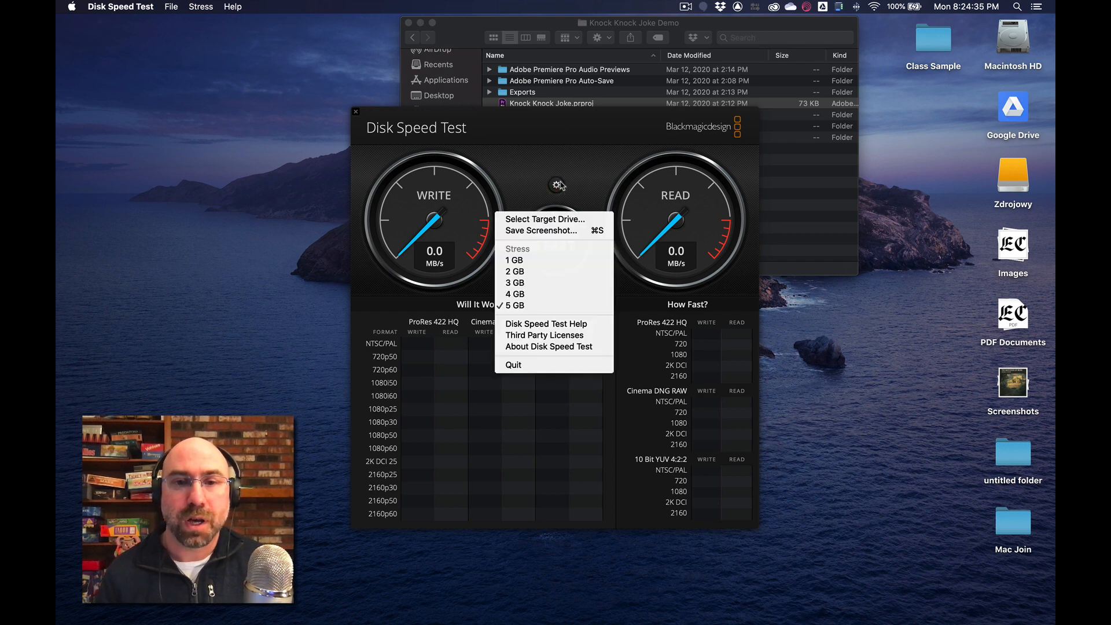
{"action": "left_click", "coordinate": [535, 220]}
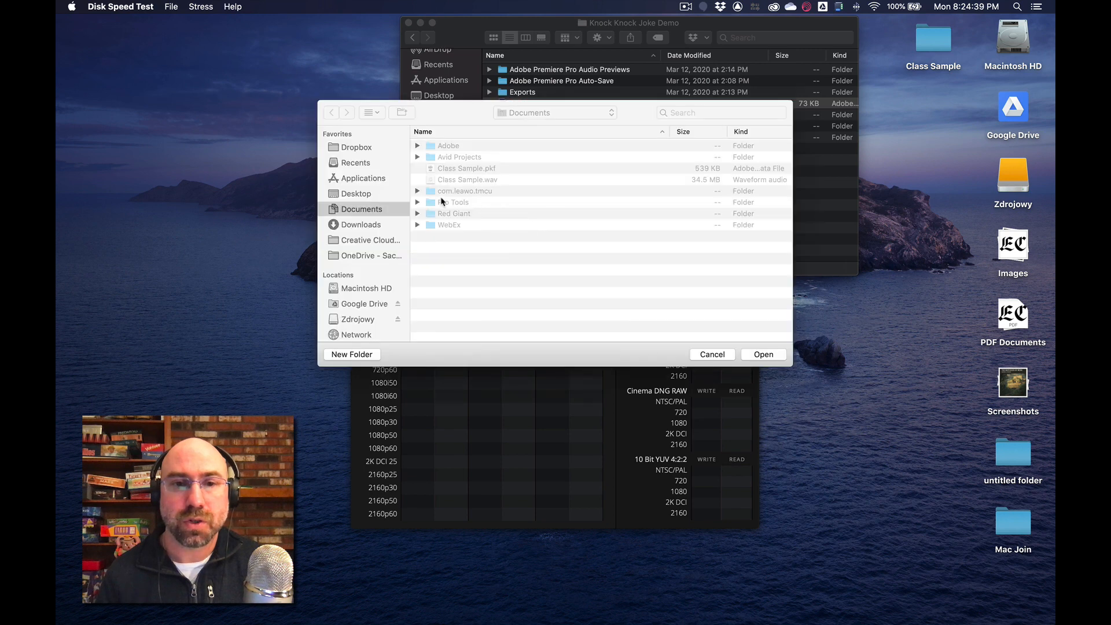
{"action": "left_click", "coordinate": [359, 319]}
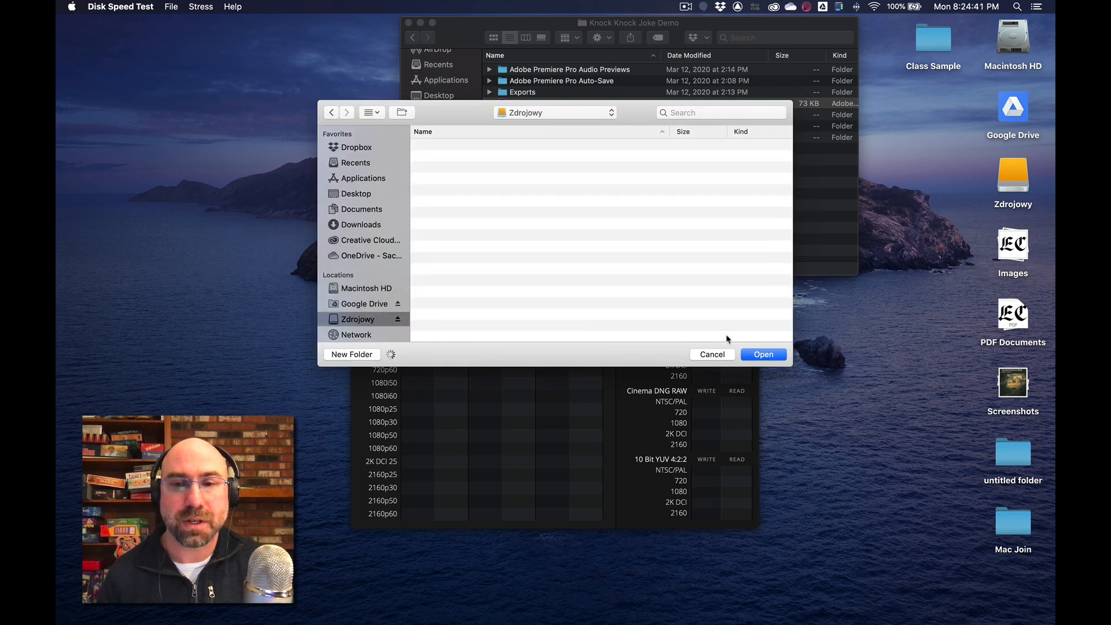
{"action": "left_click", "coordinate": [763, 354]}
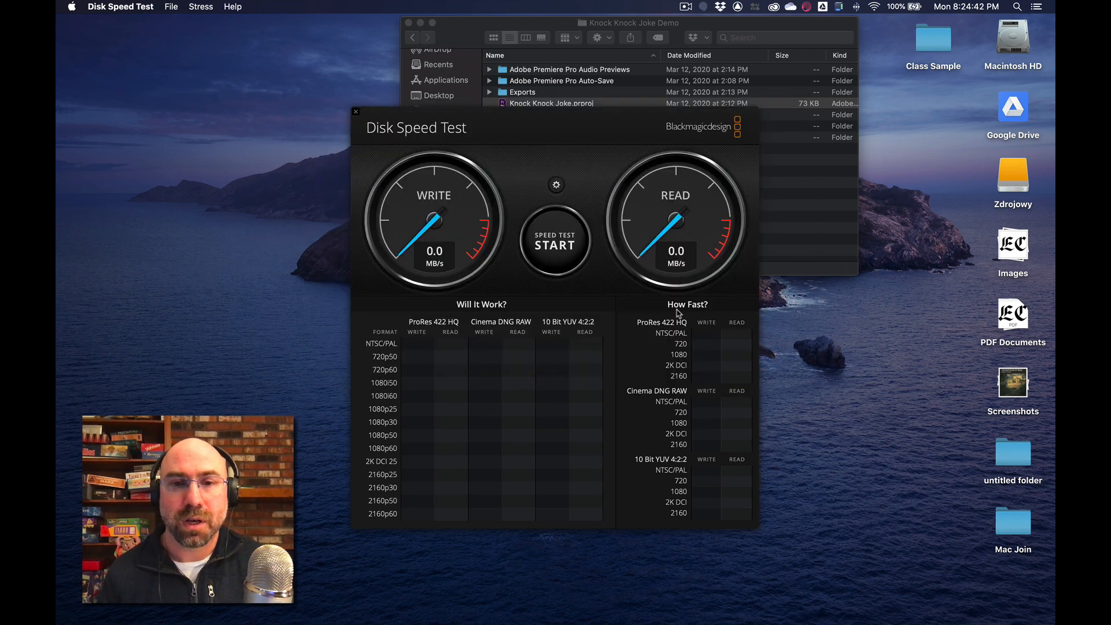
Run the write and read speed test on the external drive, stopping it and closing the utility when finished
{"action": "left_click", "coordinate": [555, 245]}
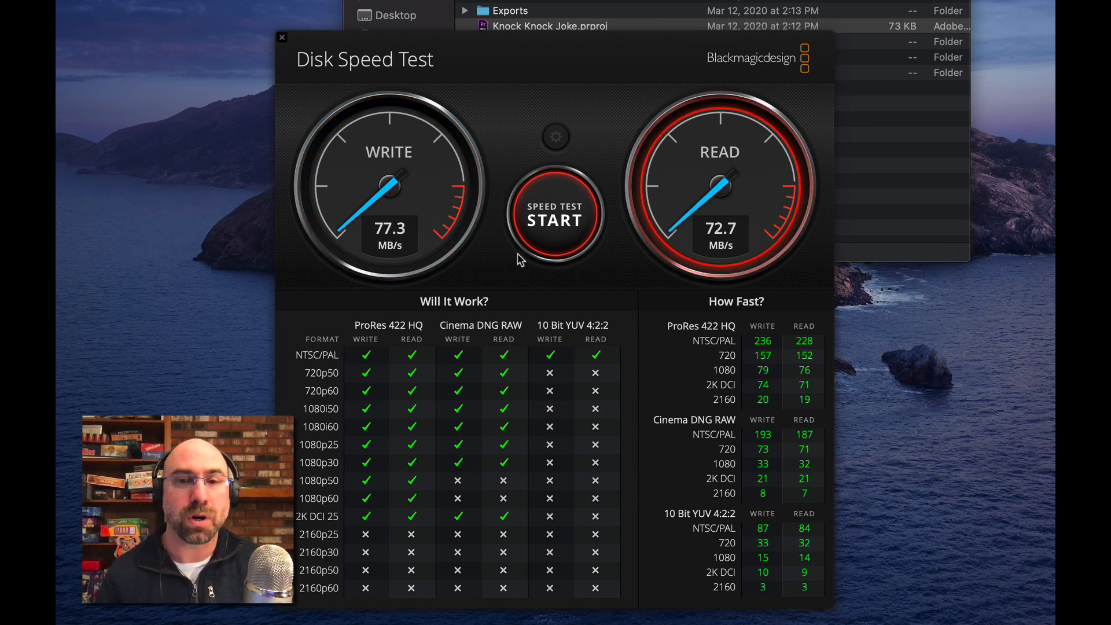
{"action": "left_click", "coordinate": [538, 232]}
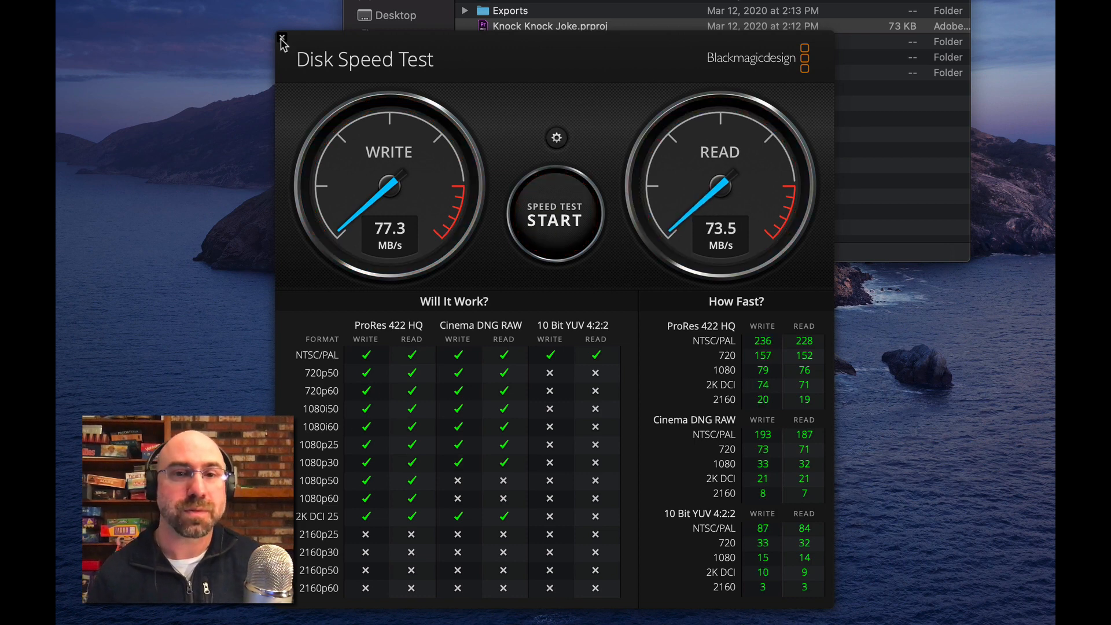
{"action": "left_click", "coordinate": [281, 38]}
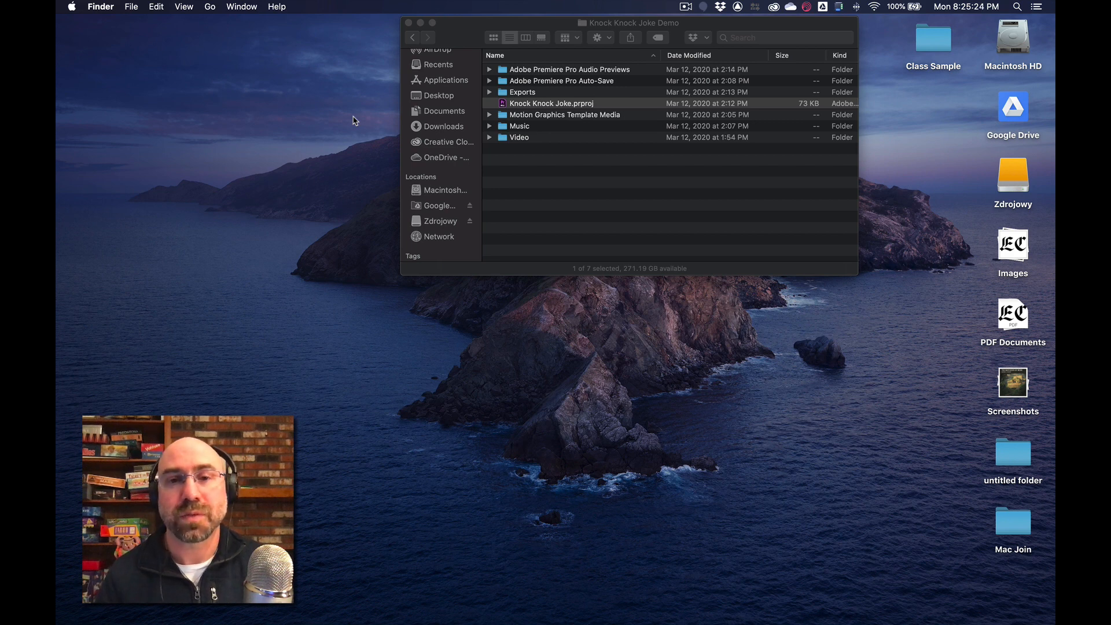
Open the Knock Knock Joke.prproj project from the Knock Knock Joke Demo folder in Premiere Pro
{"action": "left_click", "coordinate": [502, 105]}
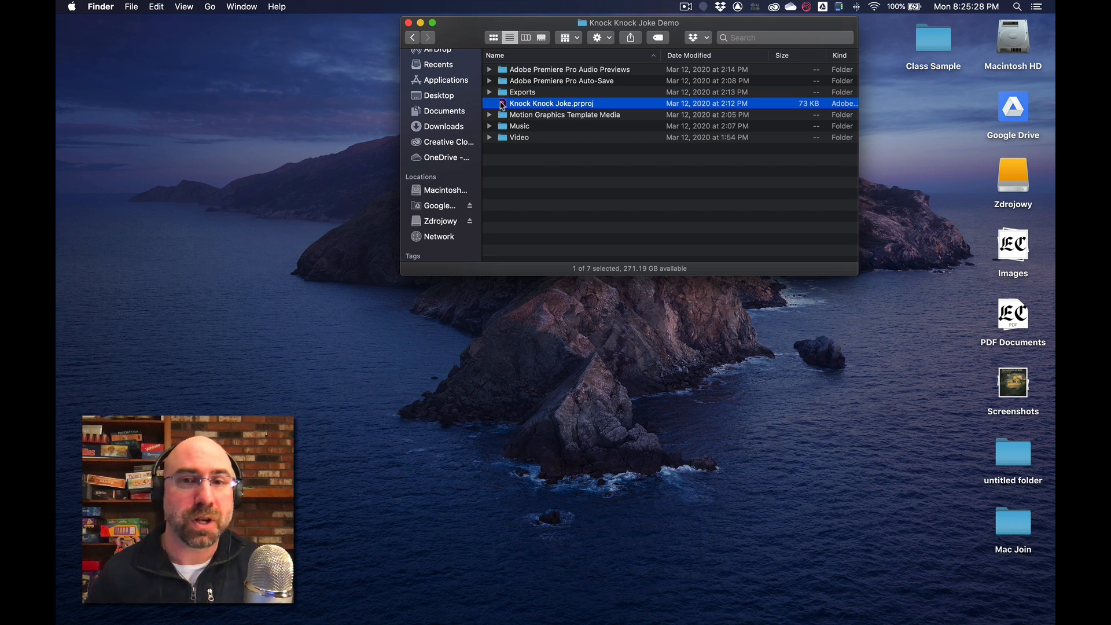
{"action": "double_click", "coordinate": [502, 106]}
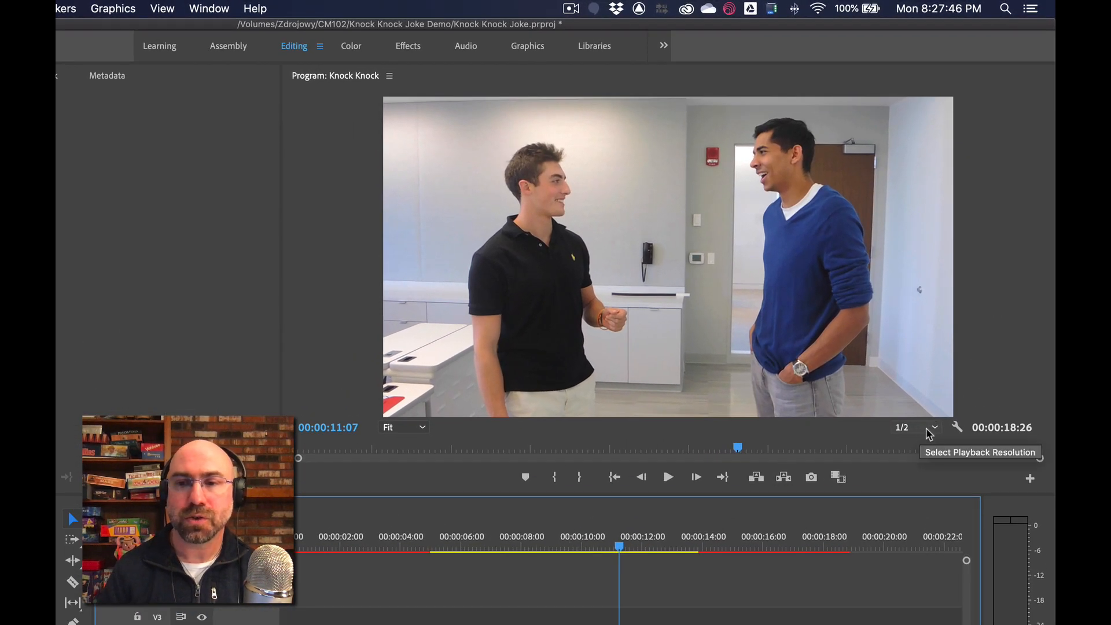
Set the program monitor's playback resolution to 1/4 and play a short stretch of the sequence
{"action": "left_click", "coordinate": [933, 428]}
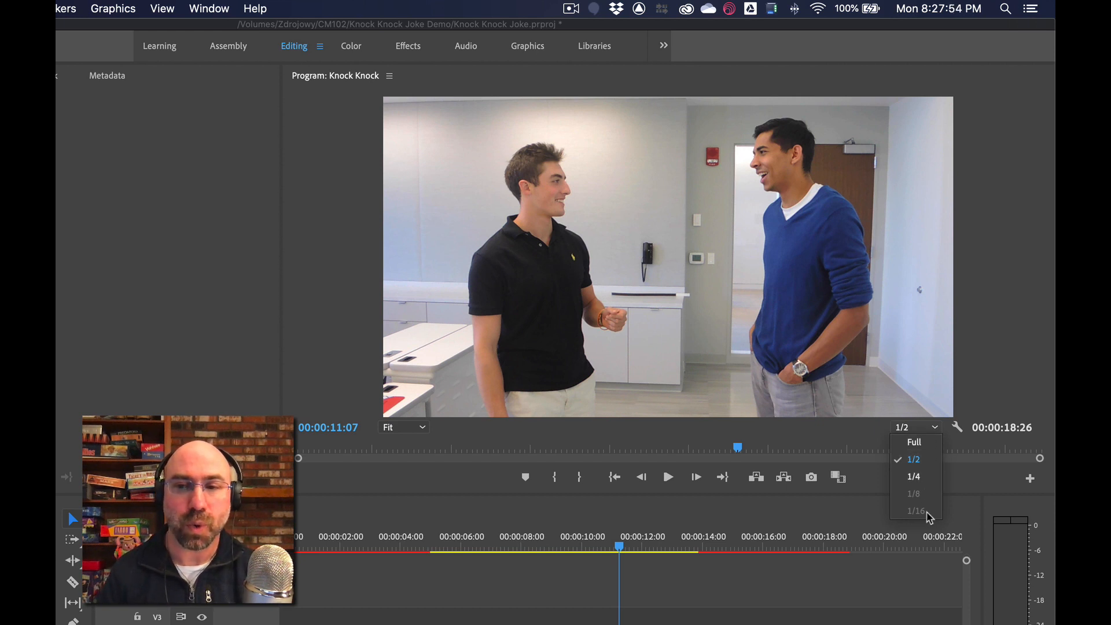
{"action": "left_click", "coordinate": [913, 477]}
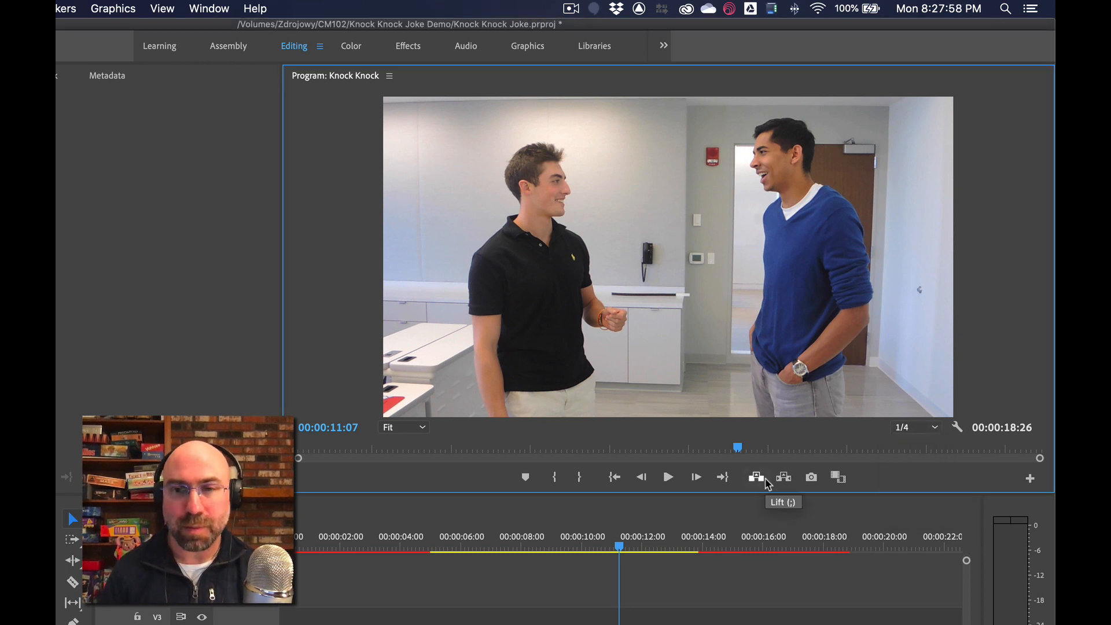
{"action": "key", "text": "space"}
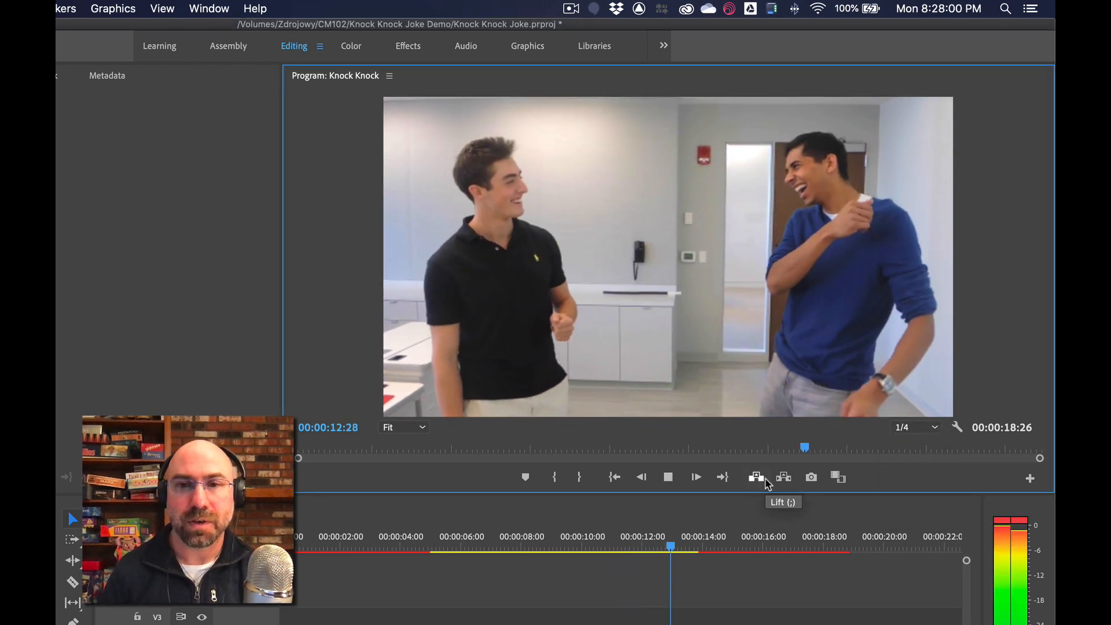
{"action": "key", "text": "space"}
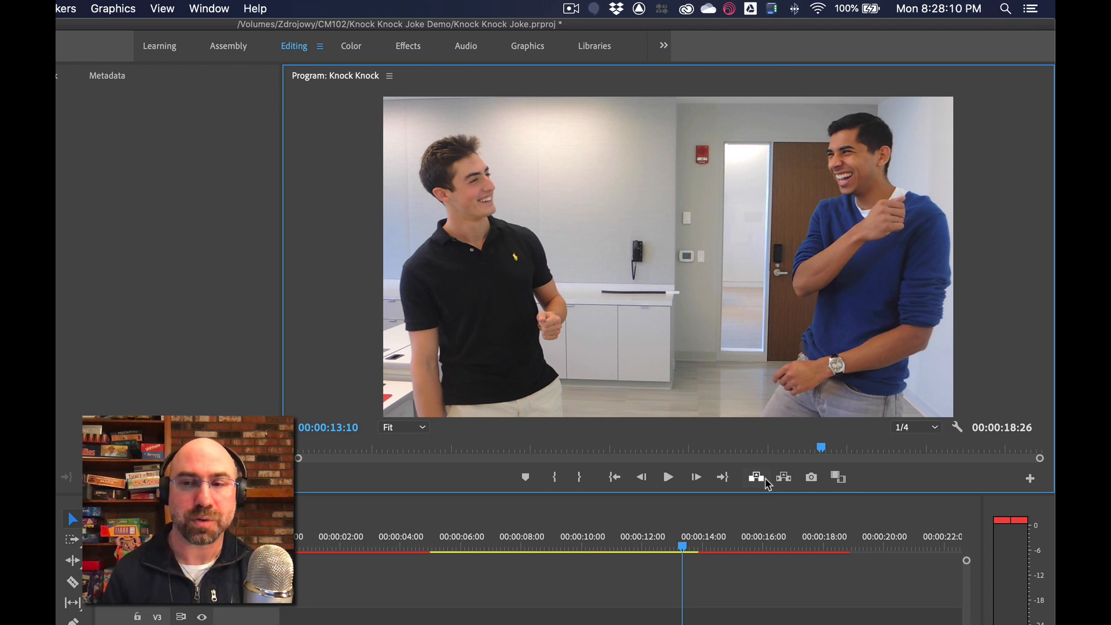
Set the program monitor's playback resolution to Full and play a short stretch of the sequence from about 00:00:09:18
{"action": "left_click", "coordinate": [902, 430]}
{"action": "left_click", "coordinate": [912, 443]}
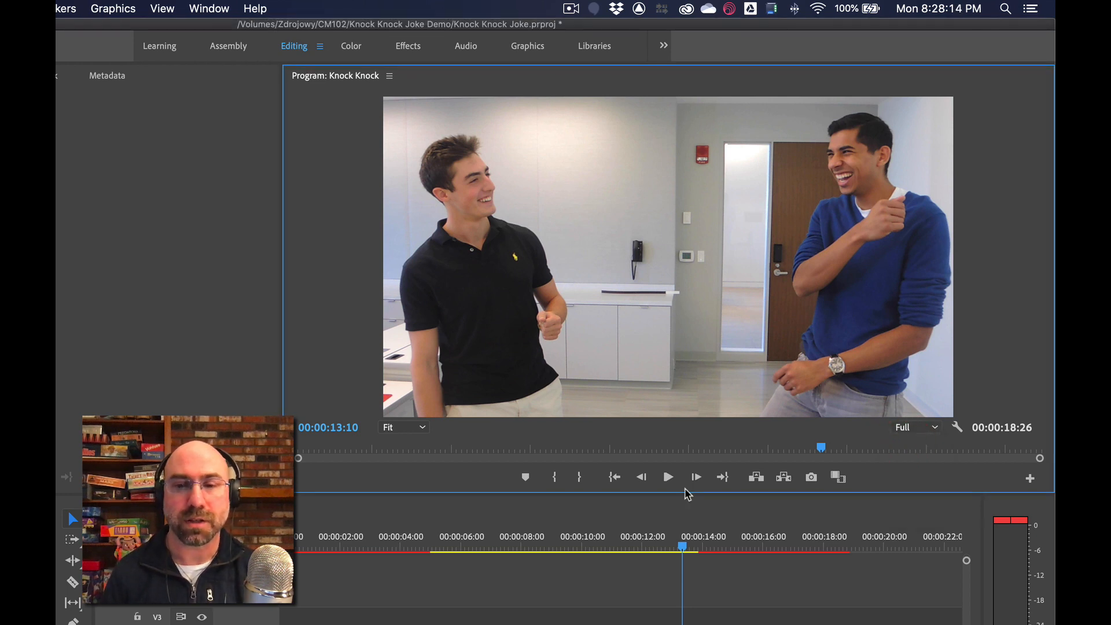
{"action": "left_click", "coordinate": [673, 449]}
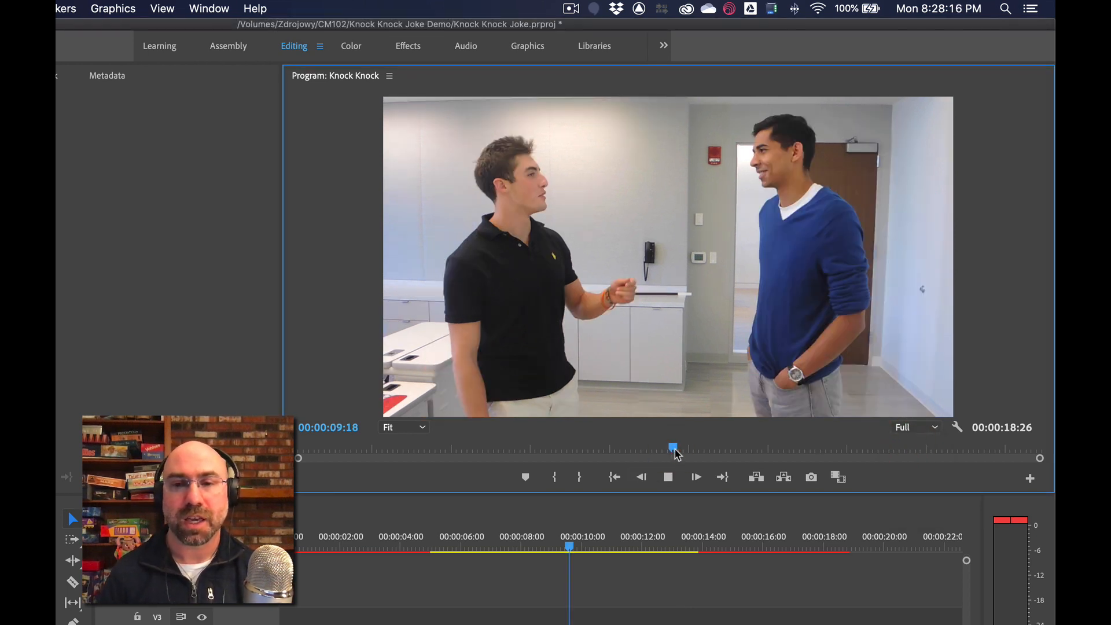
{"action": "key", "text": "space"}
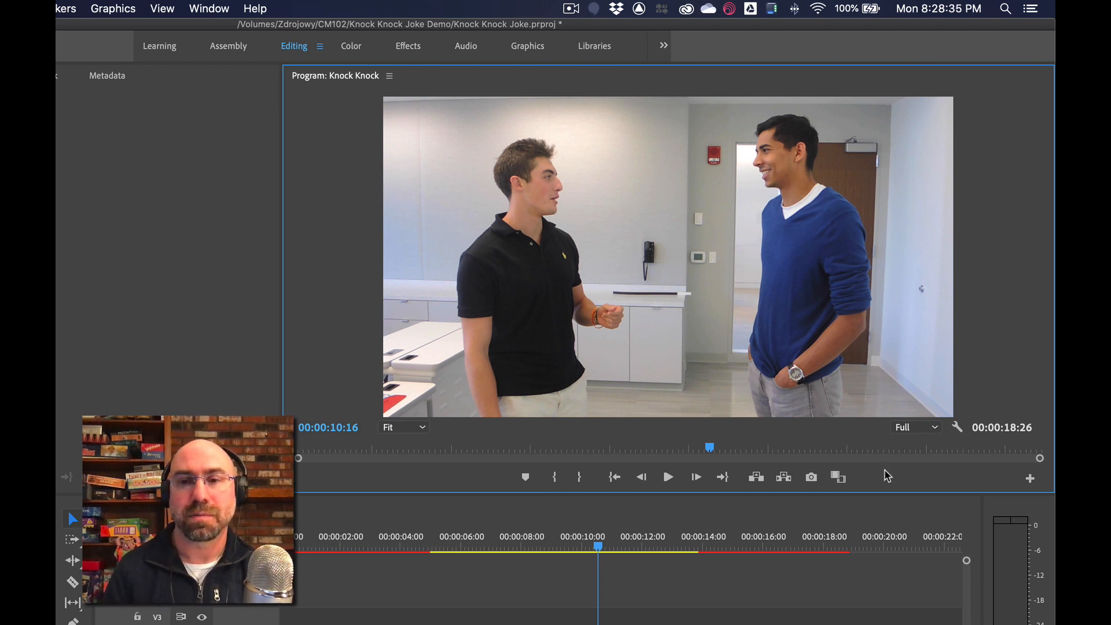
Turn on High Quality Playback for the program monitor and switch it back off
{"action": "left_click", "coordinate": [957, 428]}
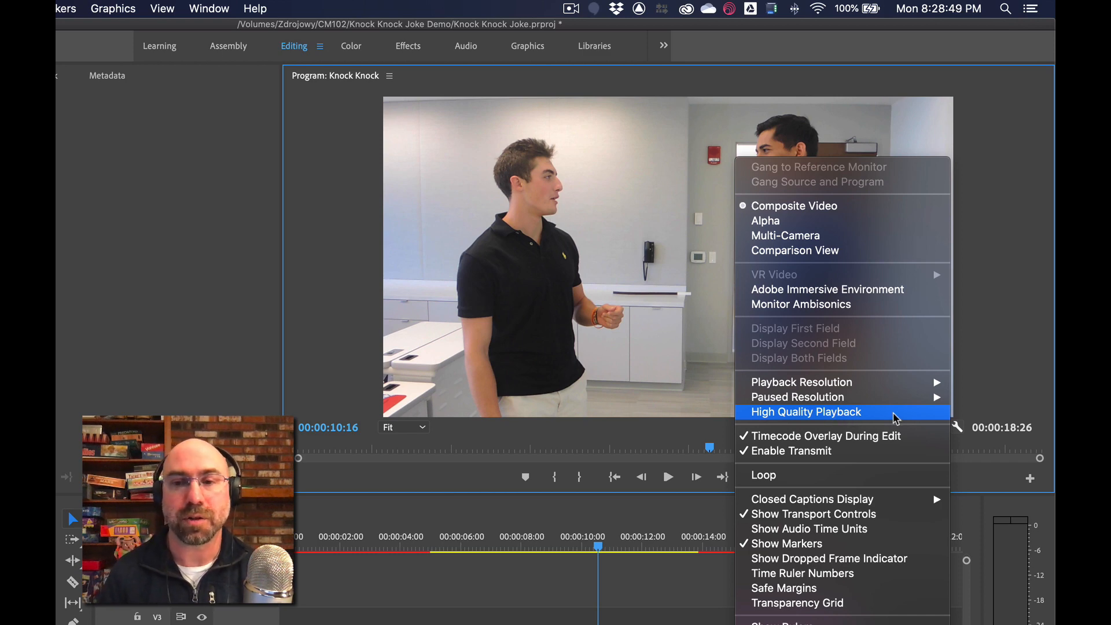
{"action": "left_click", "coordinate": [764, 417]}
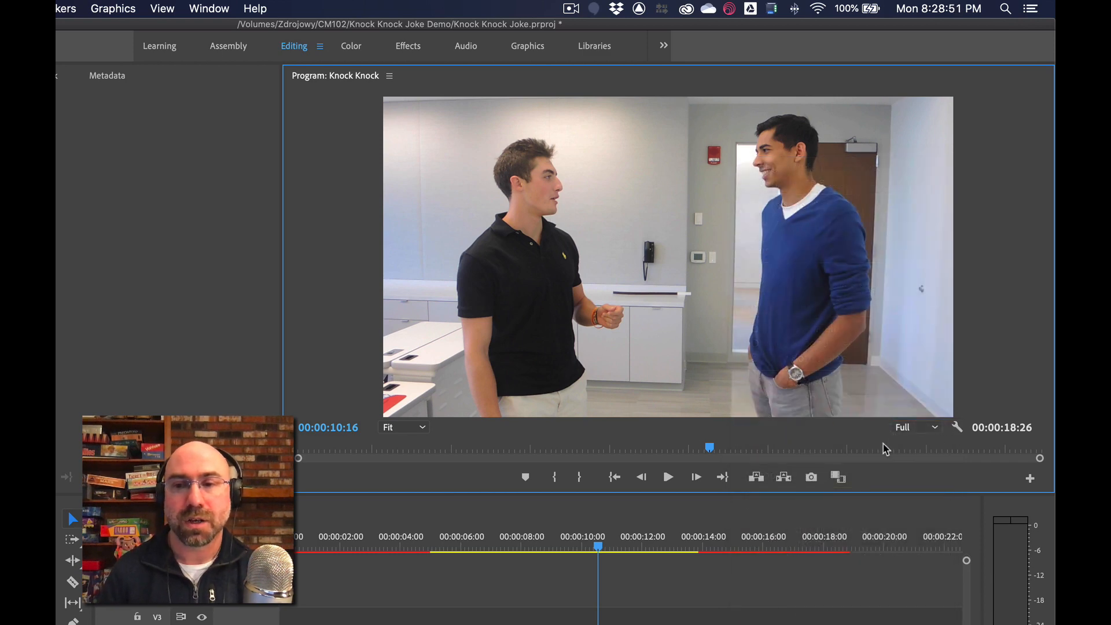
{"action": "left_click", "coordinate": [954, 430]}
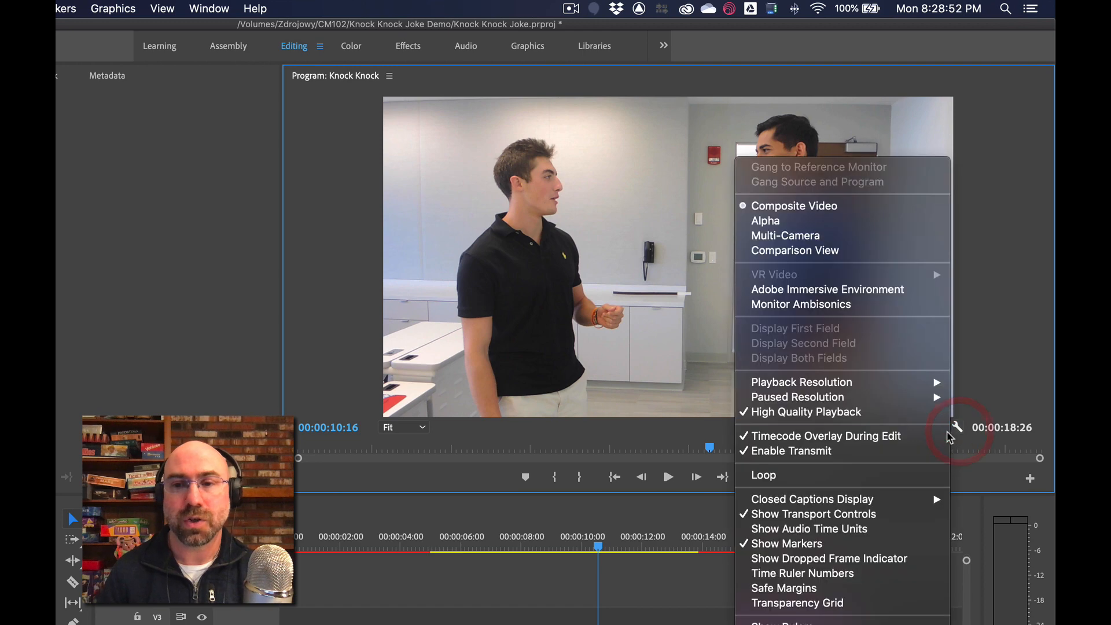
{"action": "left_click", "coordinate": [791, 415]}
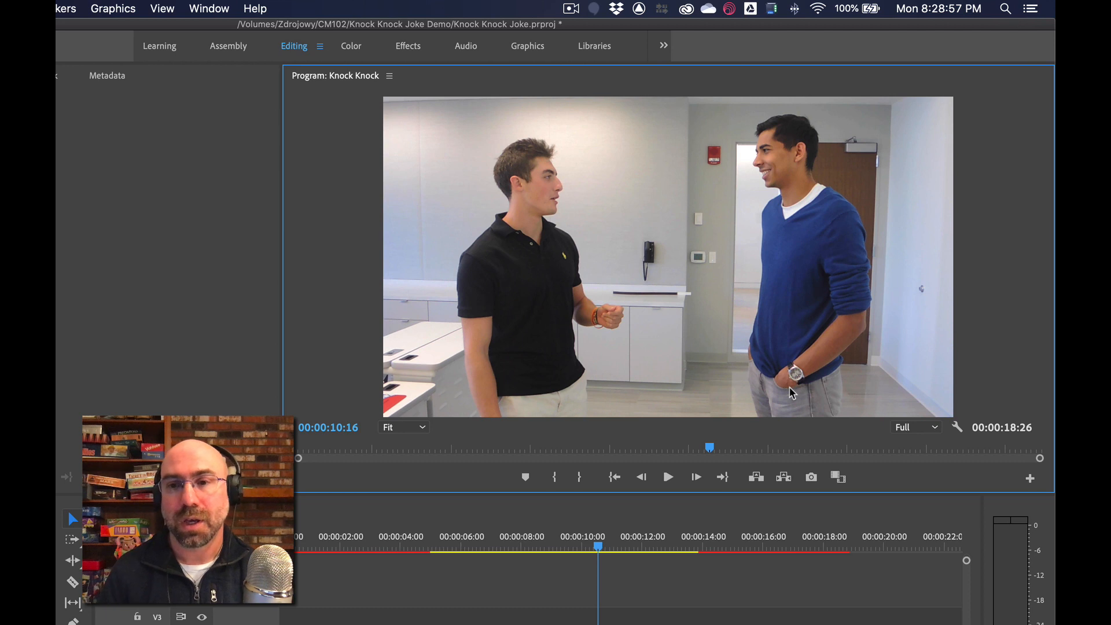
Show the Safe Margins overlay in the program monitor and hide it again
{"action": "left_click", "coordinate": [956, 427]}
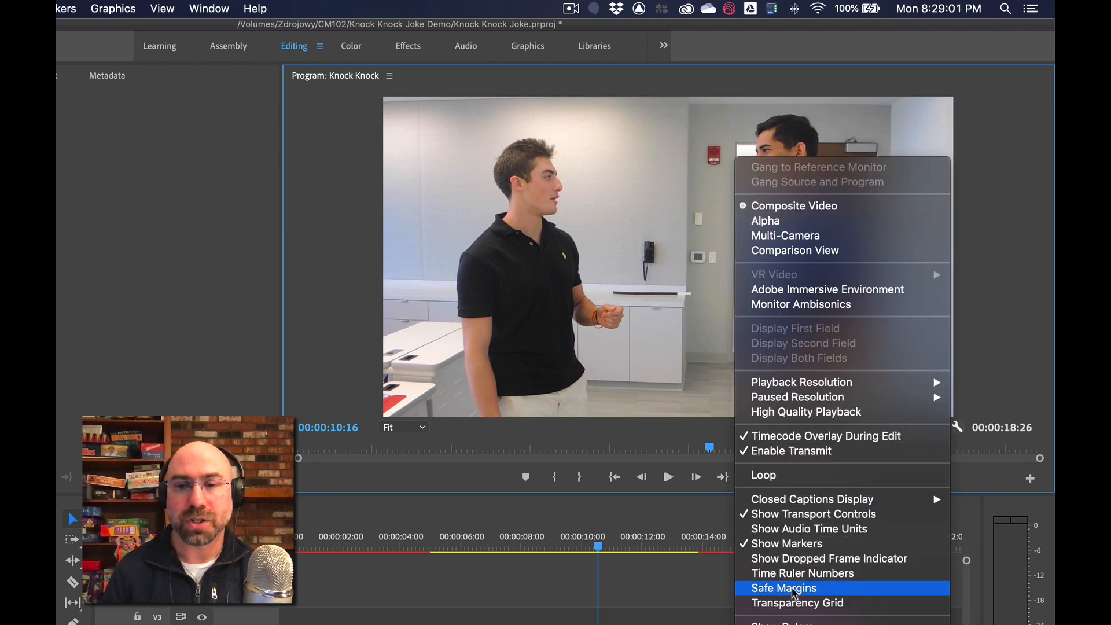
{"action": "left_click", "coordinate": [774, 588]}
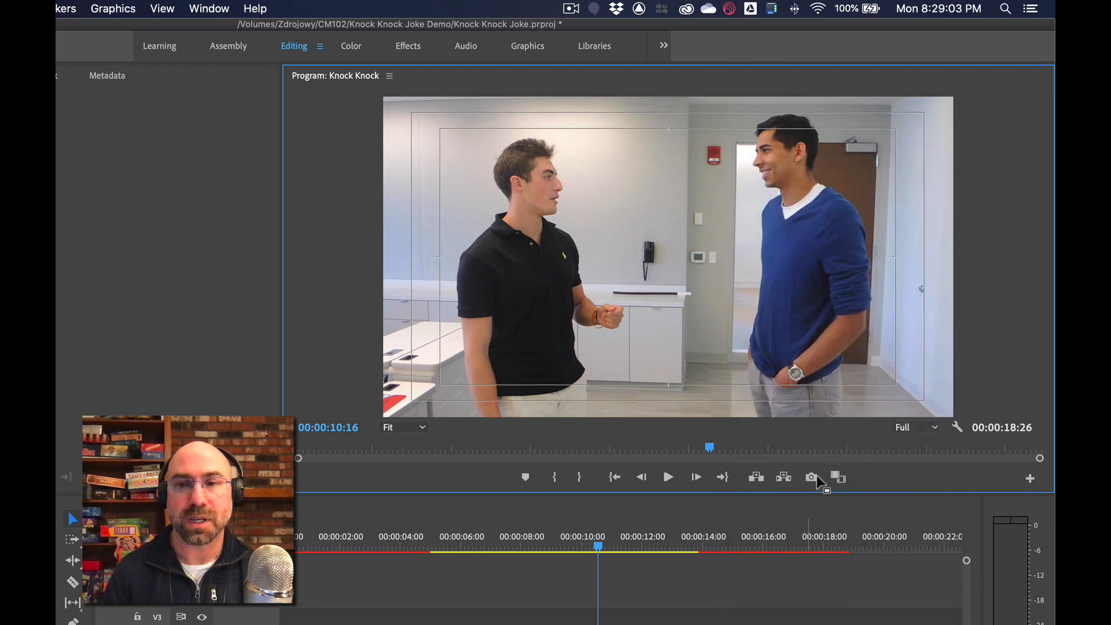
{"action": "left_click", "coordinate": [957, 428]}
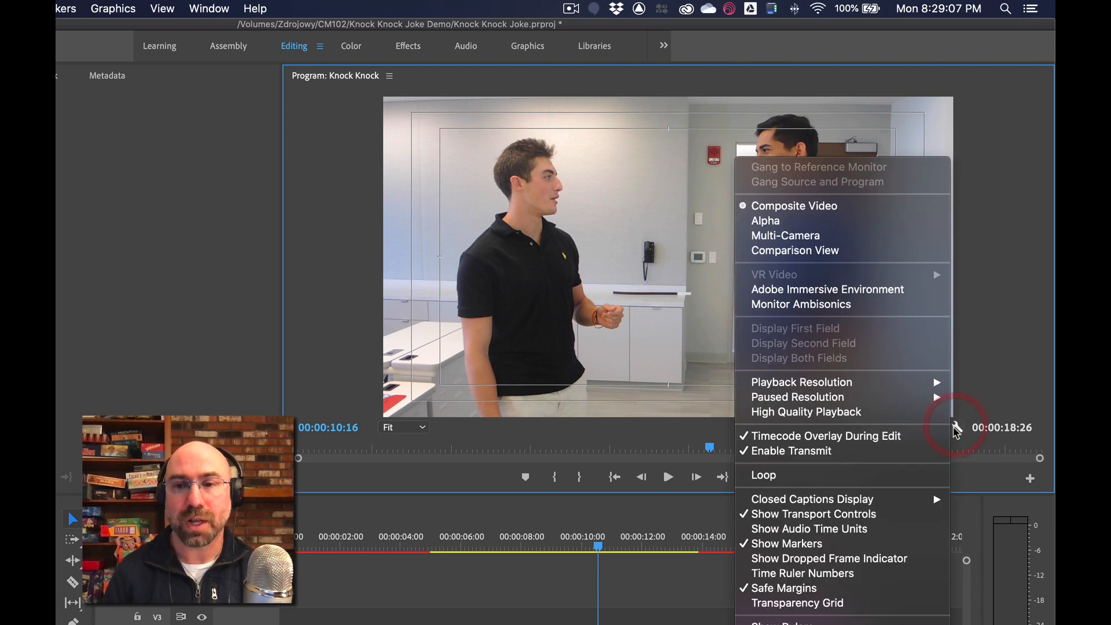
{"action": "left_click", "coordinate": [813, 587]}
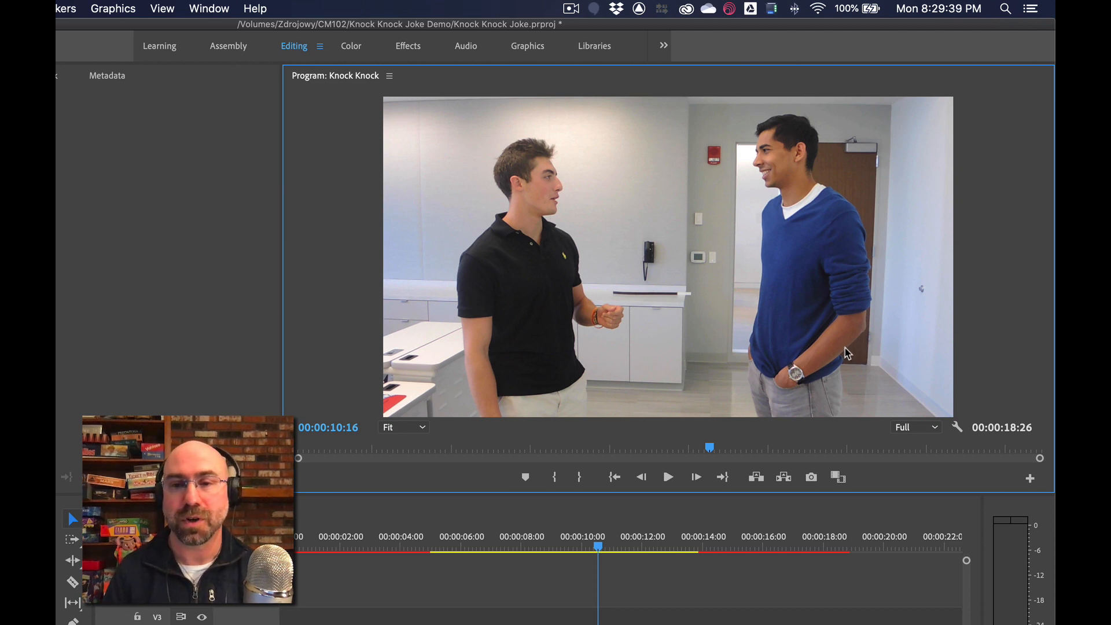
Add the Global FX Mute control to the program monitor's transport controls and toggle it on and back off
{"action": "left_click", "coordinate": [1030, 478]}
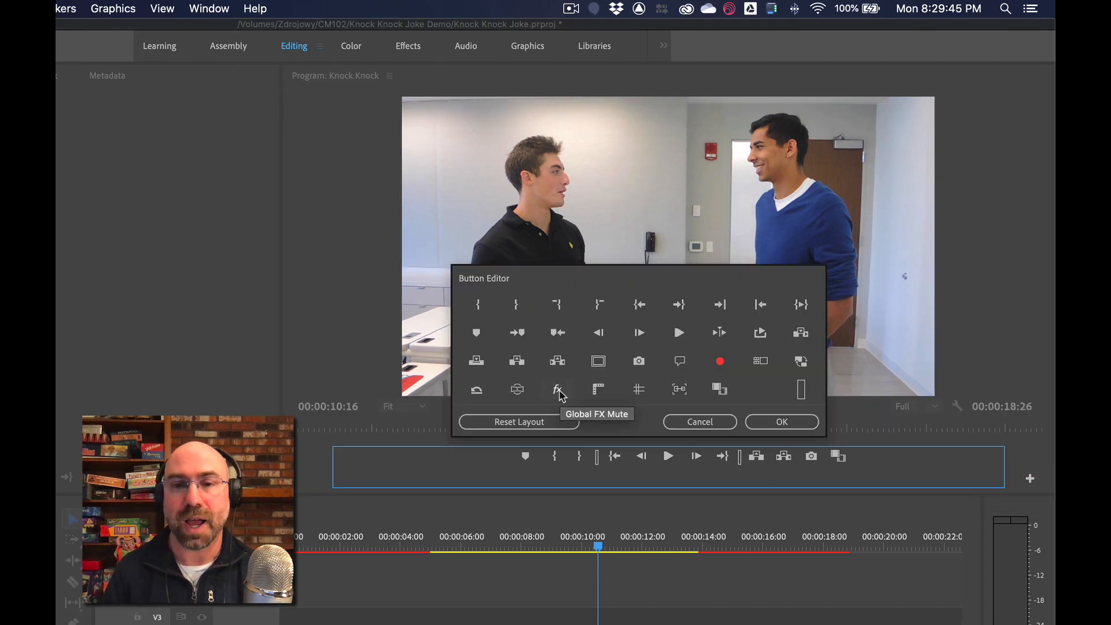
{"action": "left_click_drag", "start_coordinate": [561, 395], "coordinate": [867, 457]}
{"action": "left_click", "coordinate": [788, 423]}
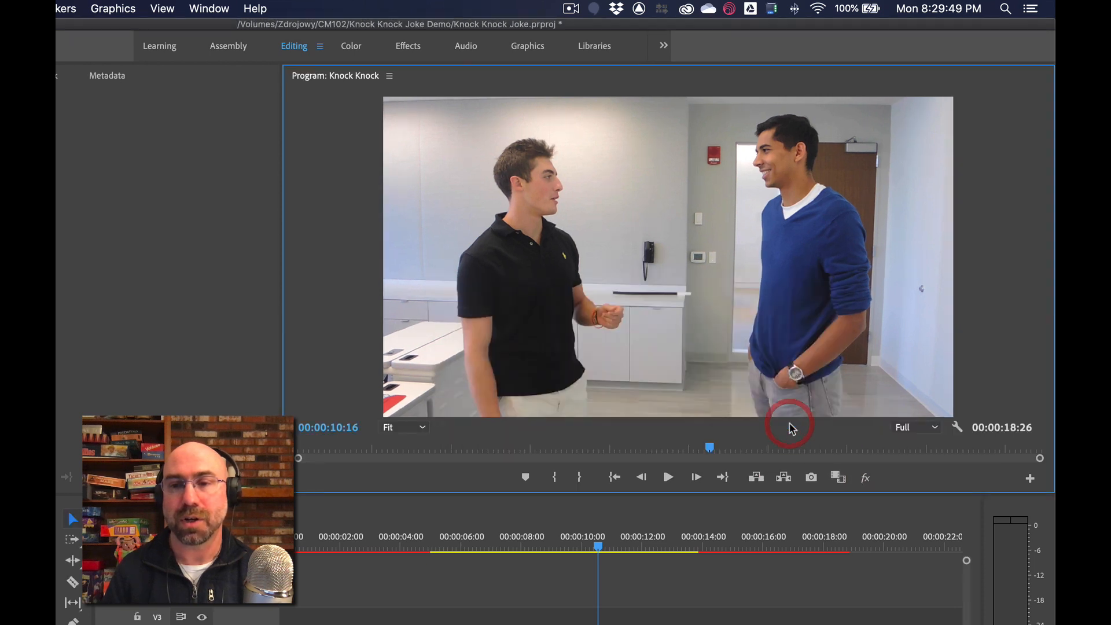
{"action": "left_click", "coordinate": [865, 484]}
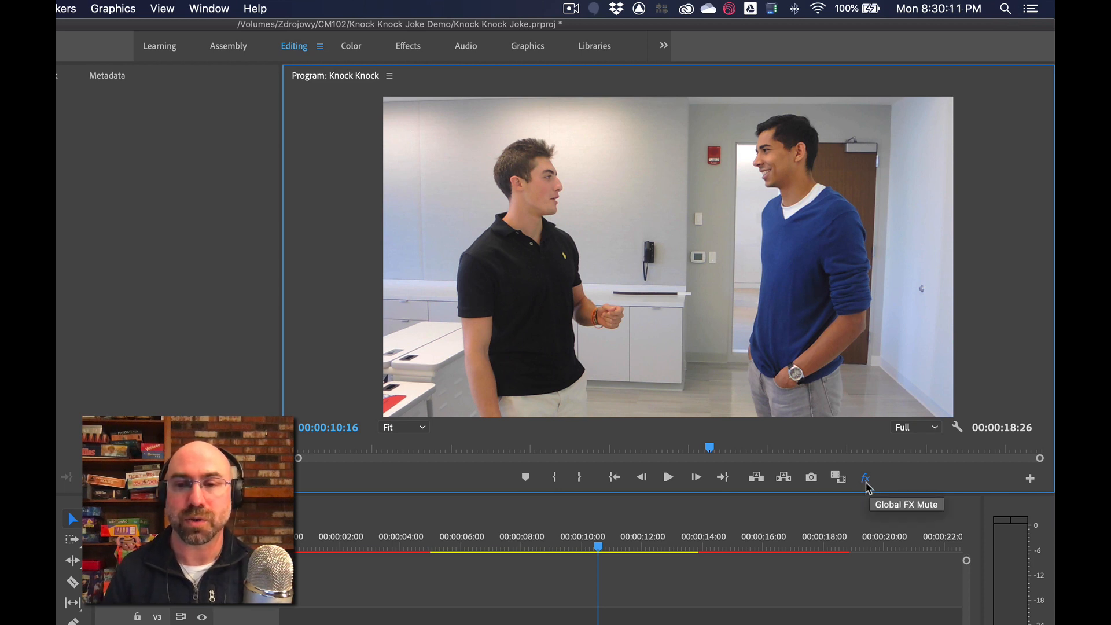
{"action": "left_click", "coordinate": [866, 482]}
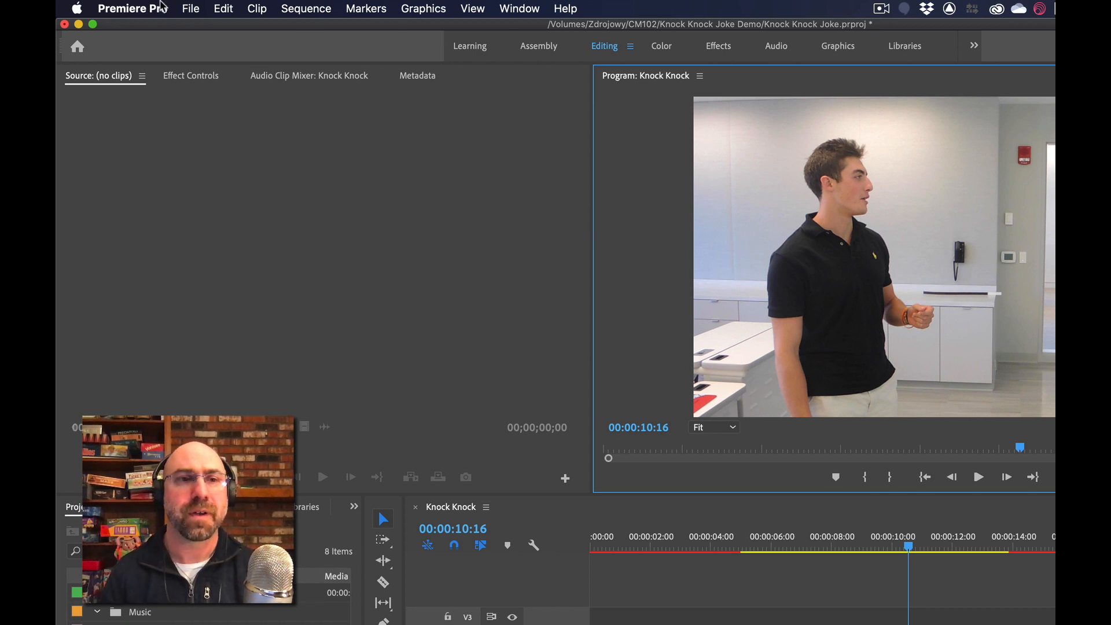
Open the Auto Save preferences and review the automatic project saving options
{"action": "left_click", "coordinate": [163, 7]}
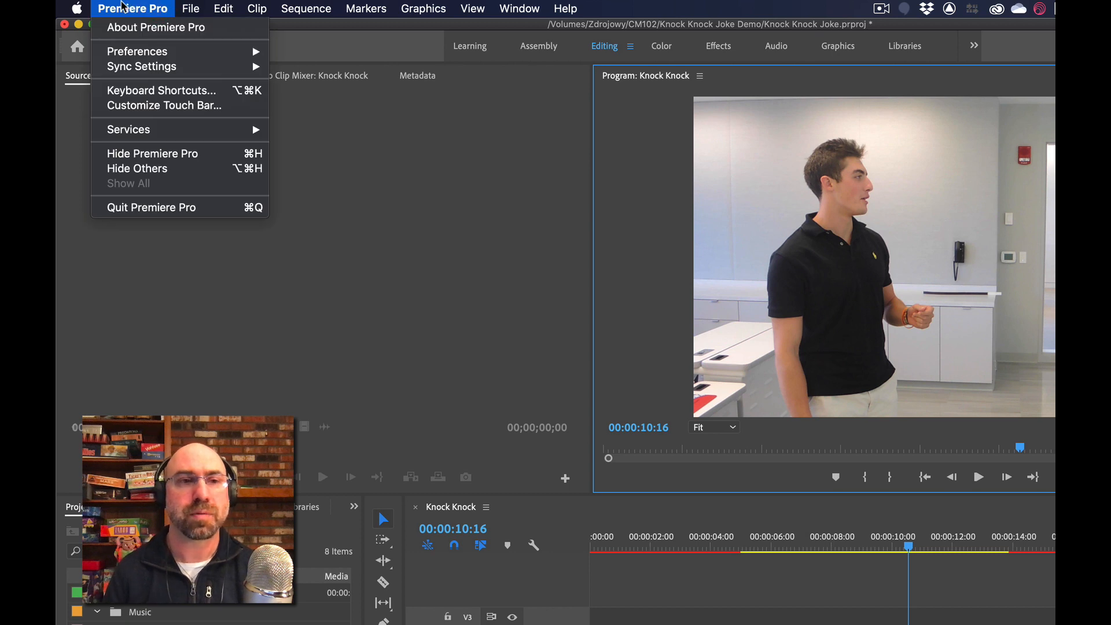
{"action": "mouse_move", "coordinate": [139, 52]}
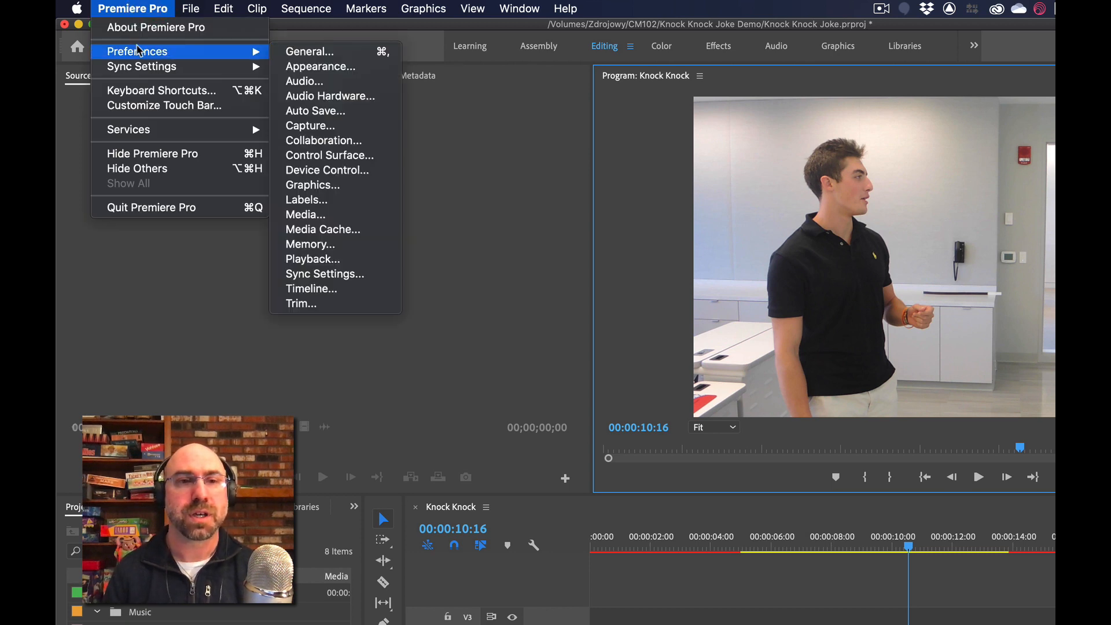
{"action": "left_click", "coordinate": [323, 115]}
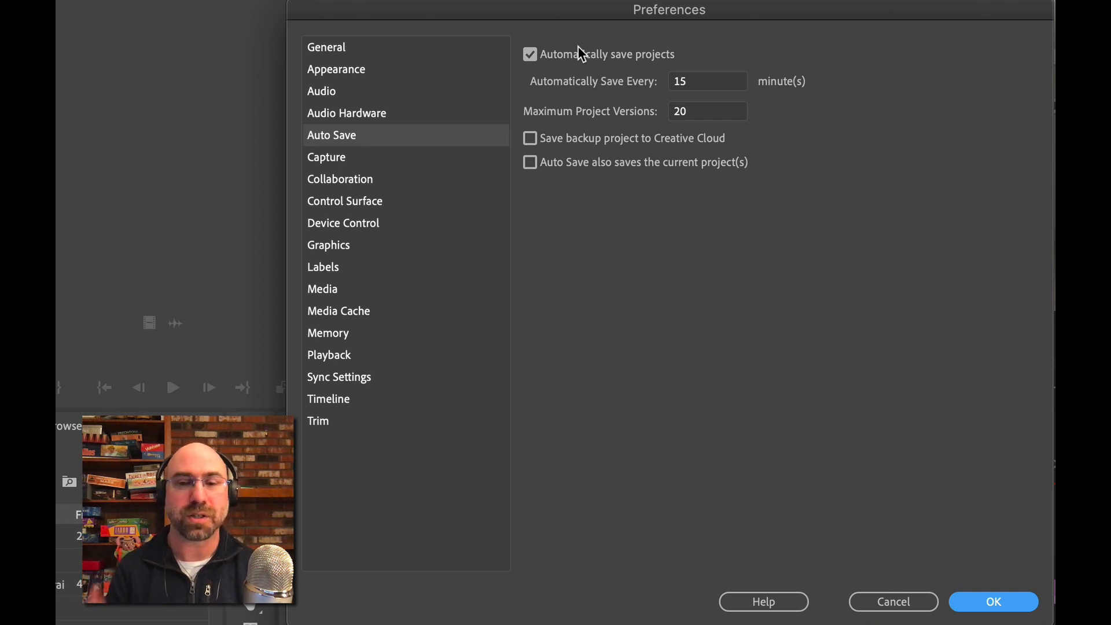
Open the Memory preferences and review the Optimize rendering for options, keeping Performance selected
{"action": "left_click", "coordinate": [328, 336]}
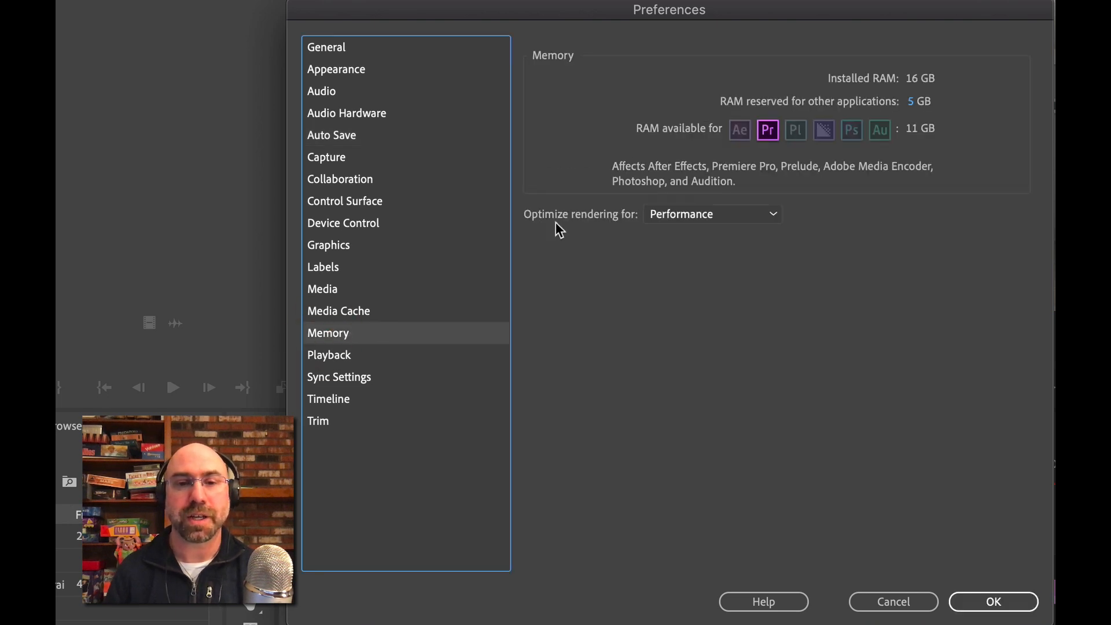
{"action": "left_click", "coordinate": [706, 215]}
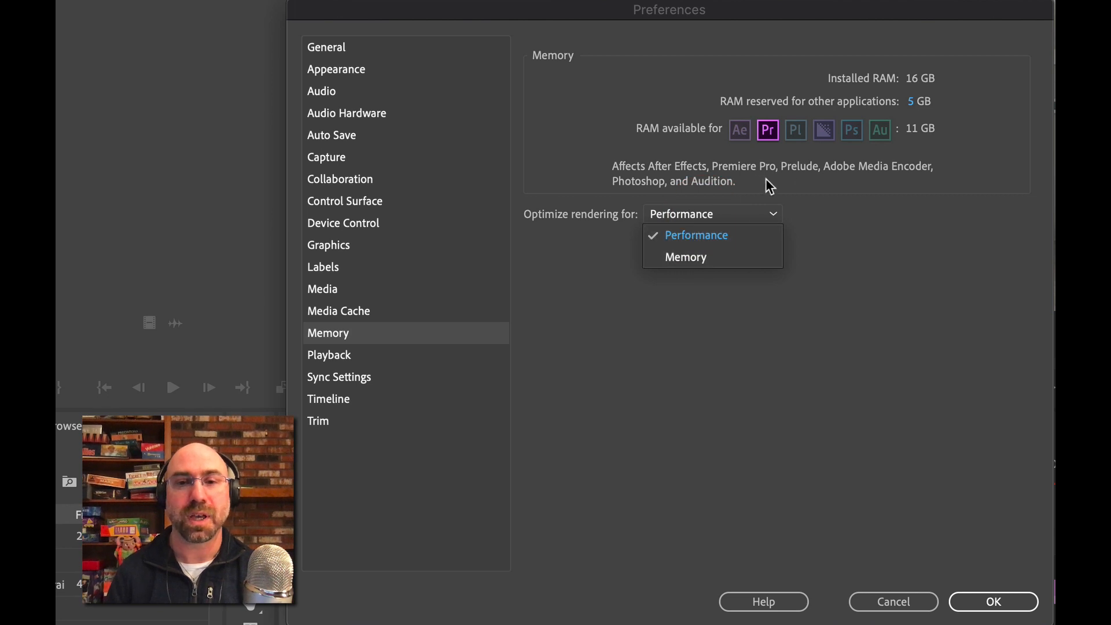
{"action": "left_click", "coordinate": [915, 187]}
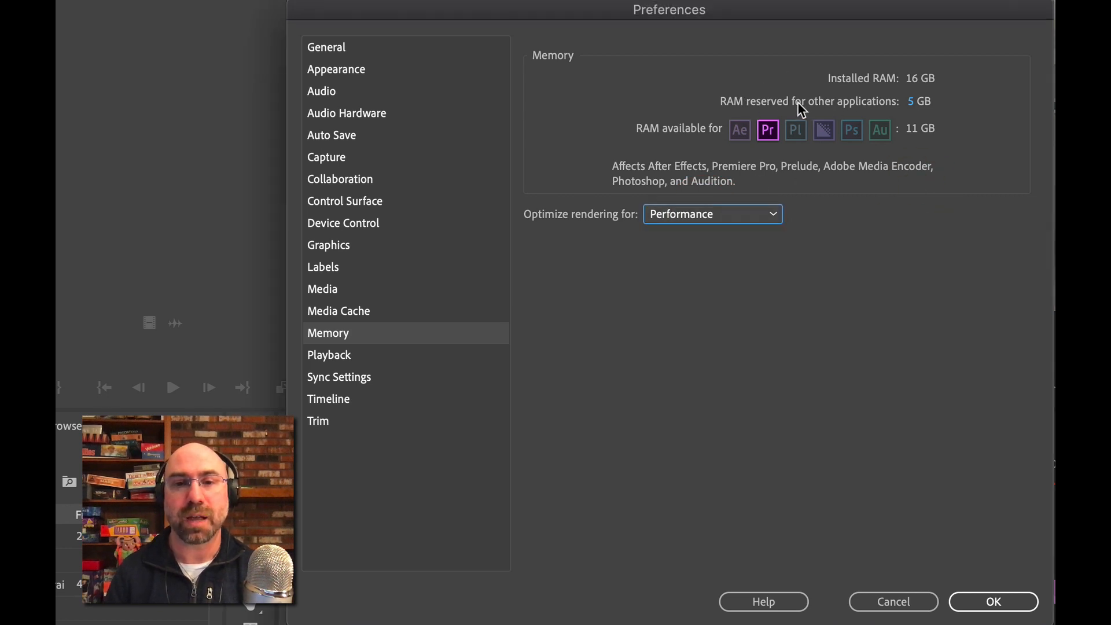
Set the RAM reserved for other applications to 3 GB in the Memory preferences
{"action": "left_click", "coordinate": [912, 103]}
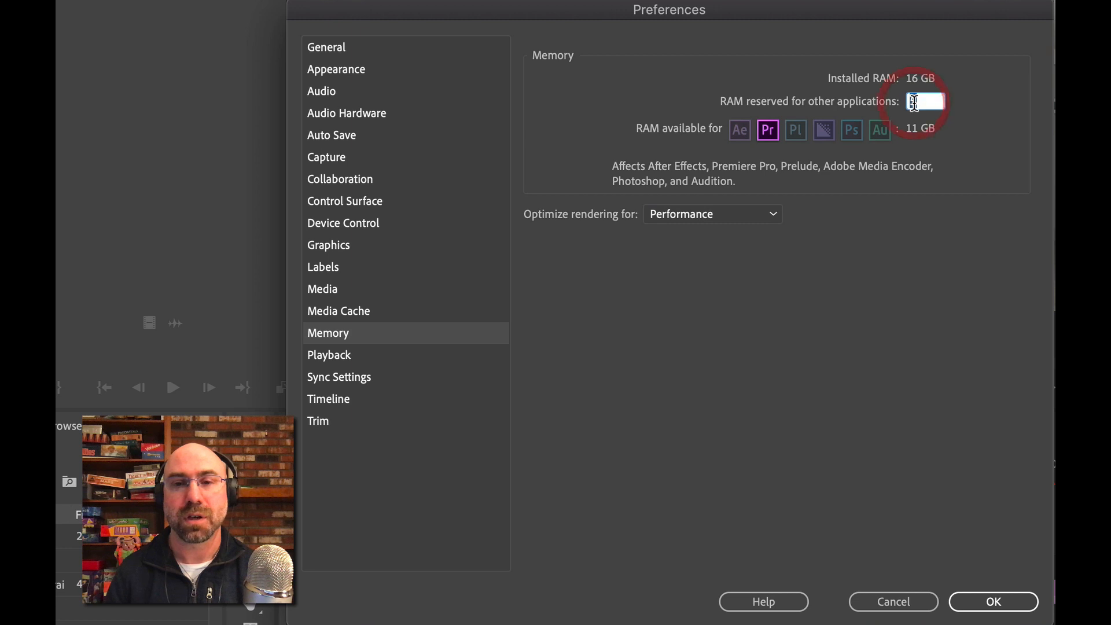
{"action": "left_click", "coordinate": [884, 105]}
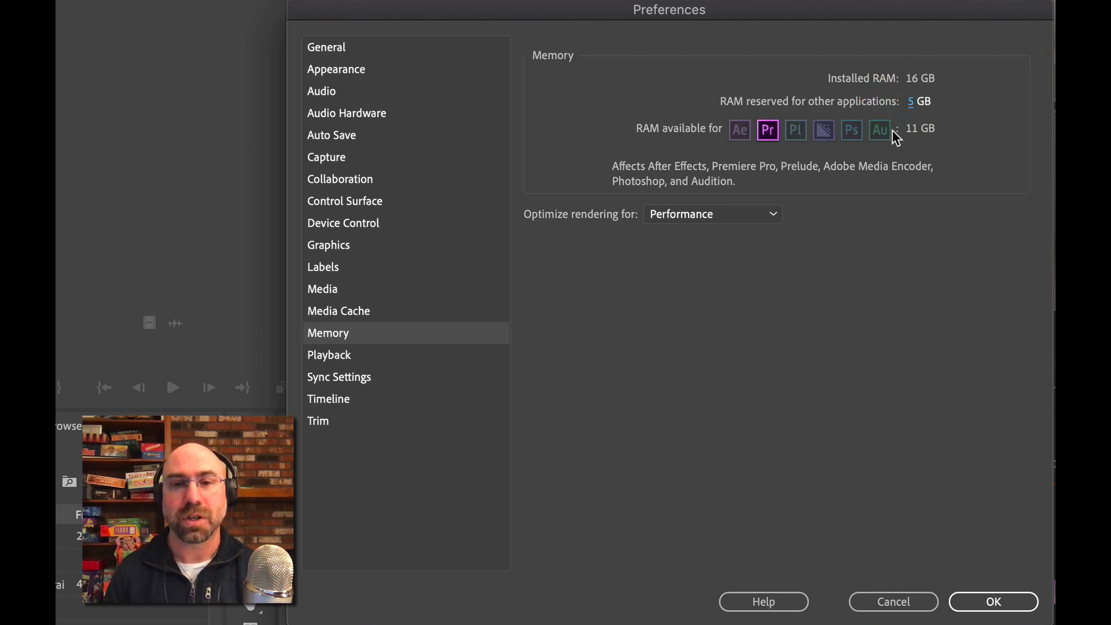
{"action": "left_click", "coordinate": [918, 129]}
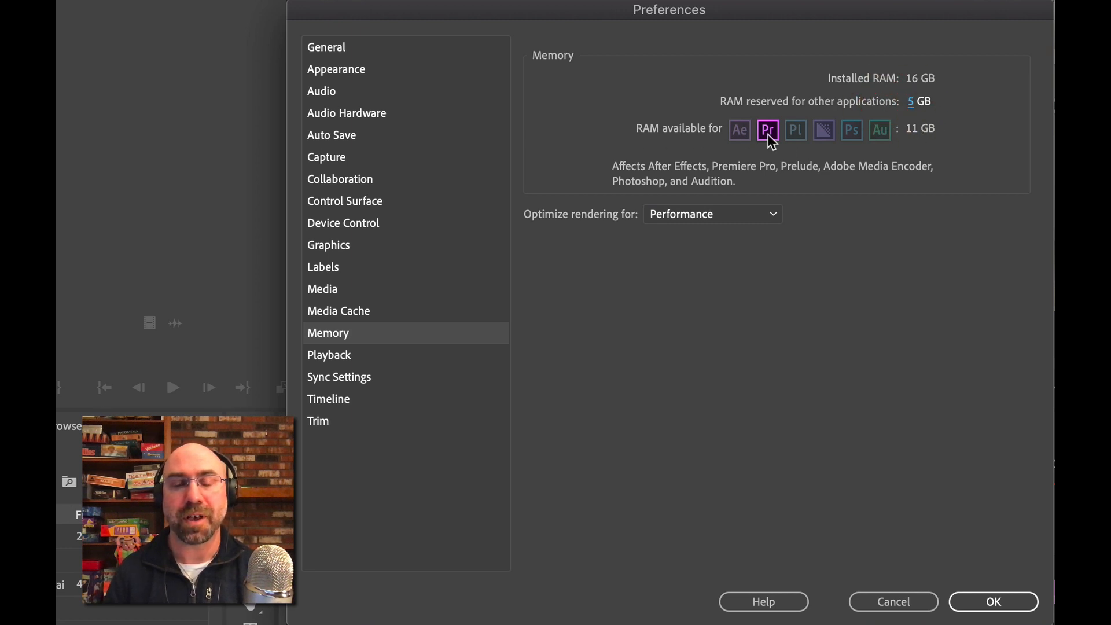
{"action": "left_click", "coordinate": [911, 103]}
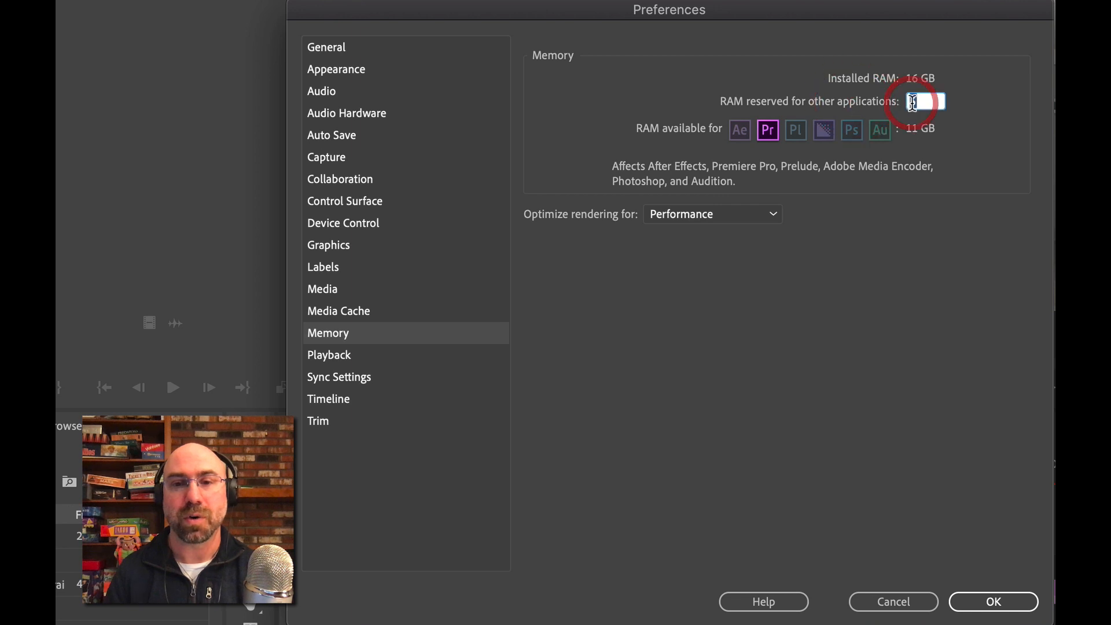
{"action": "type", "text": "3"}
{"action": "left_click", "coordinate": [884, 101]}
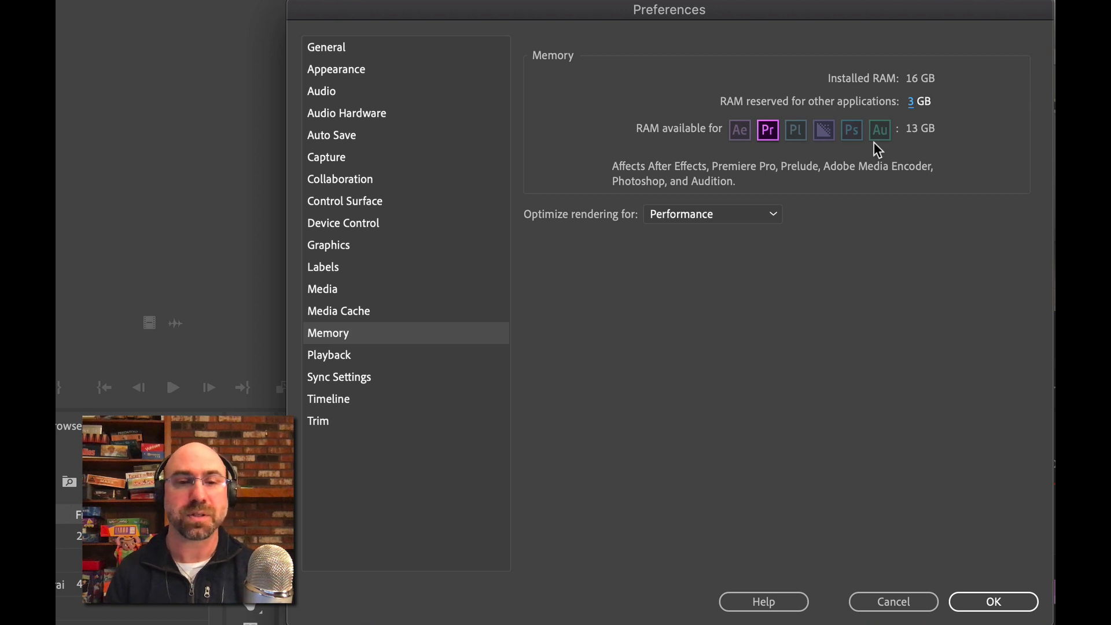
Review the Media Cache preferences and the folder chooser for the cache files, then close the preferences without saving
{"action": "left_click", "coordinate": [359, 315]}
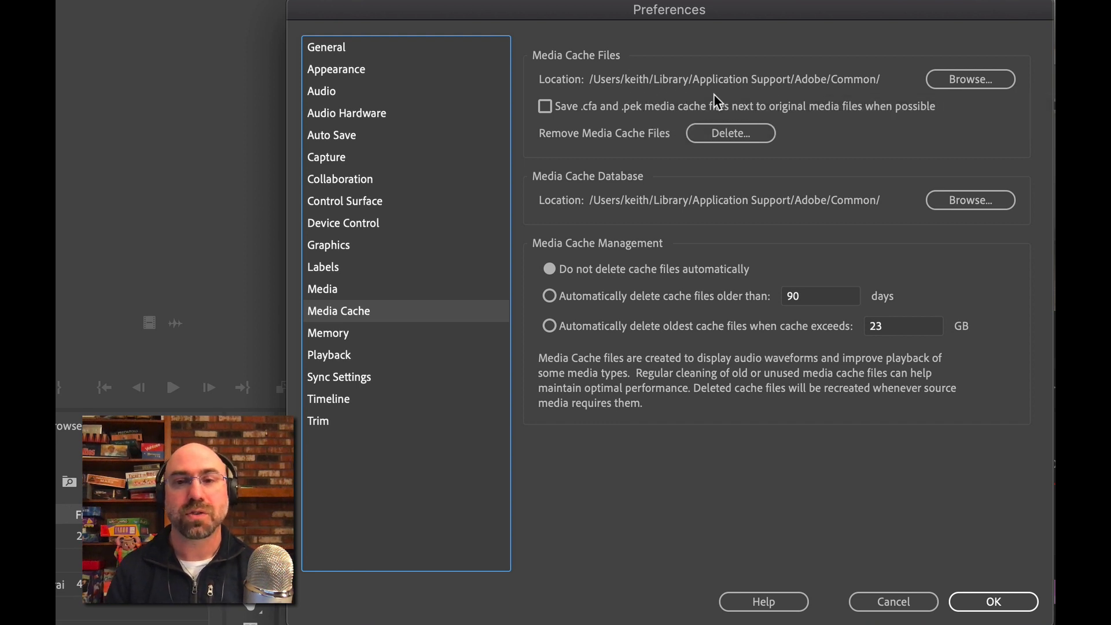
{"action": "left_click", "coordinate": [954, 87]}
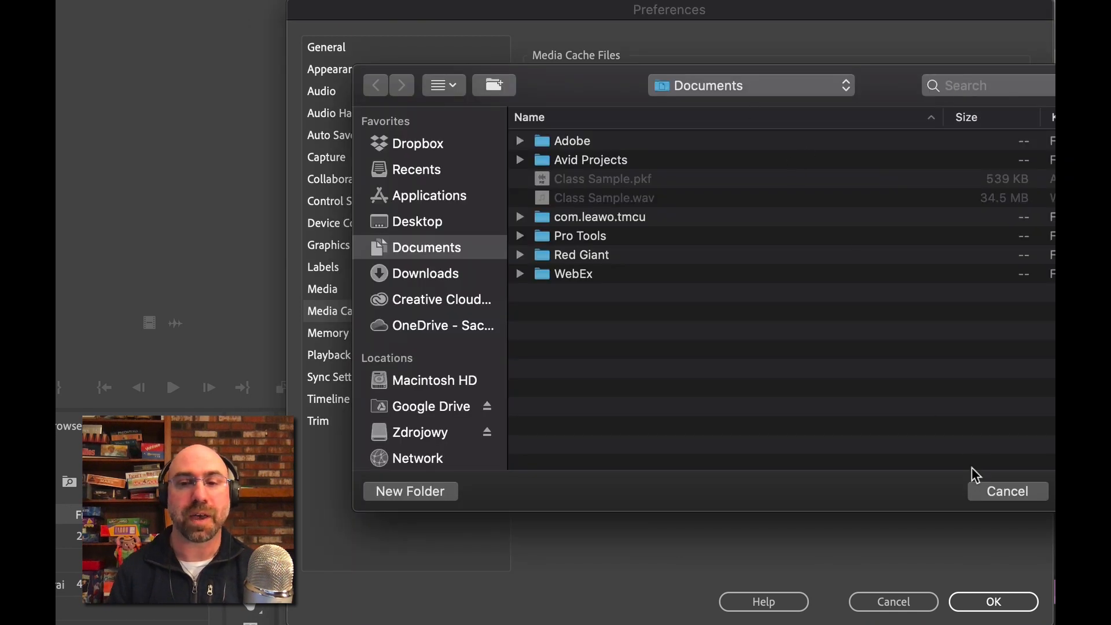
{"action": "left_click", "coordinate": [1005, 491]}
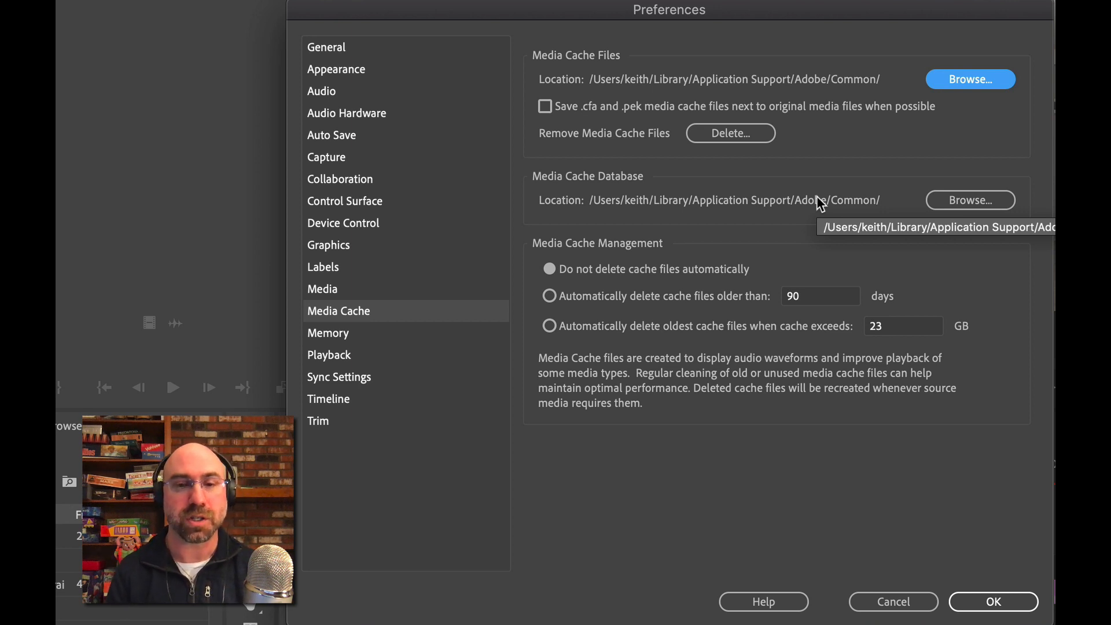
{"action": "left_click", "coordinate": [893, 601]}
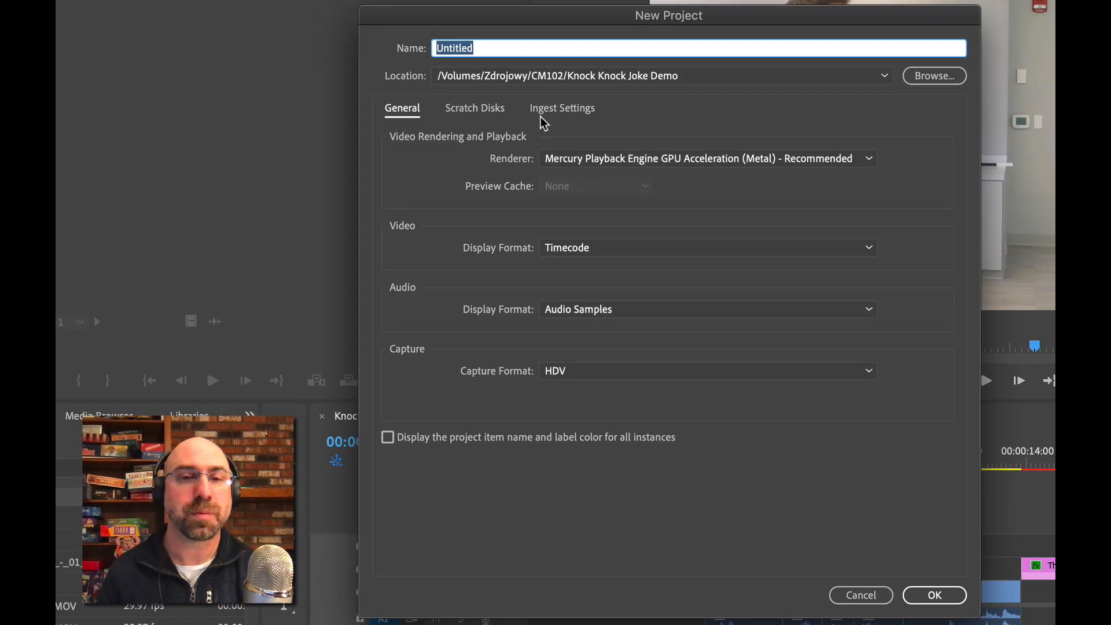
Enable ingest with Create Proxies in the New Project settings, review the proxy presets with H.264 Low Resolution Proxy kept, and cancel the project
{"action": "left_click", "coordinate": [556, 111]}
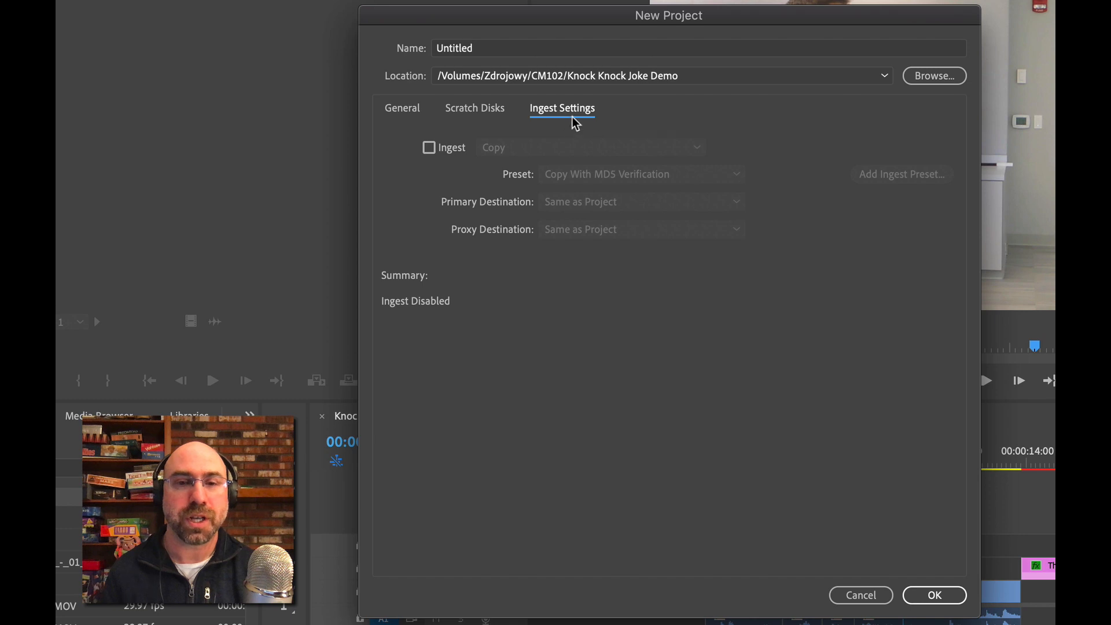
{"action": "left_click", "coordinate": [429, 148]}
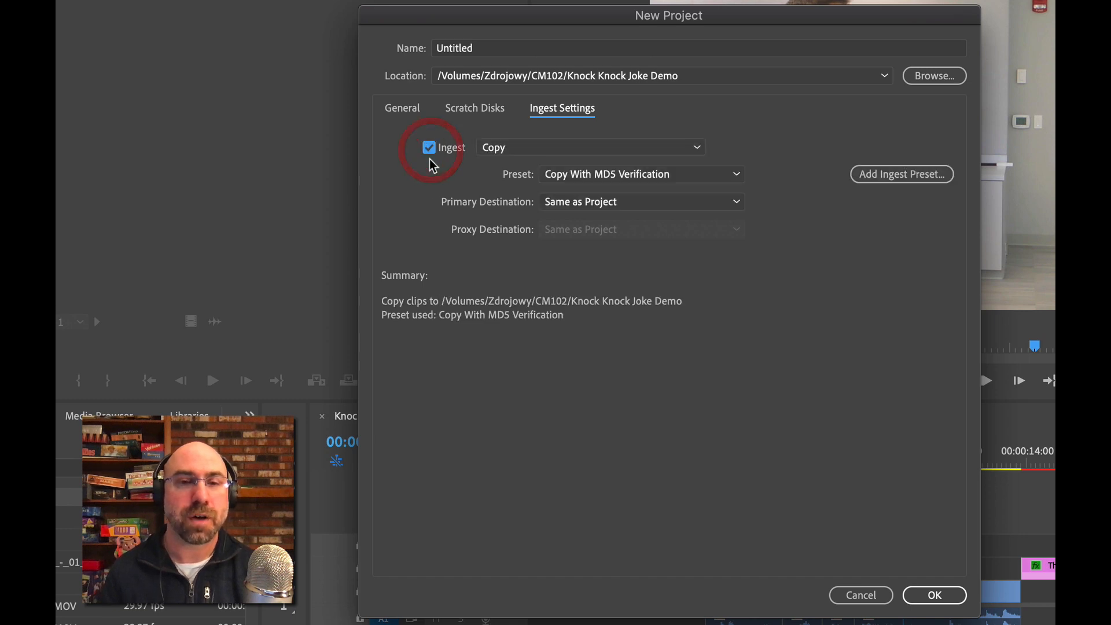
{"action": "left_click", "coordinate": [532, 146]}
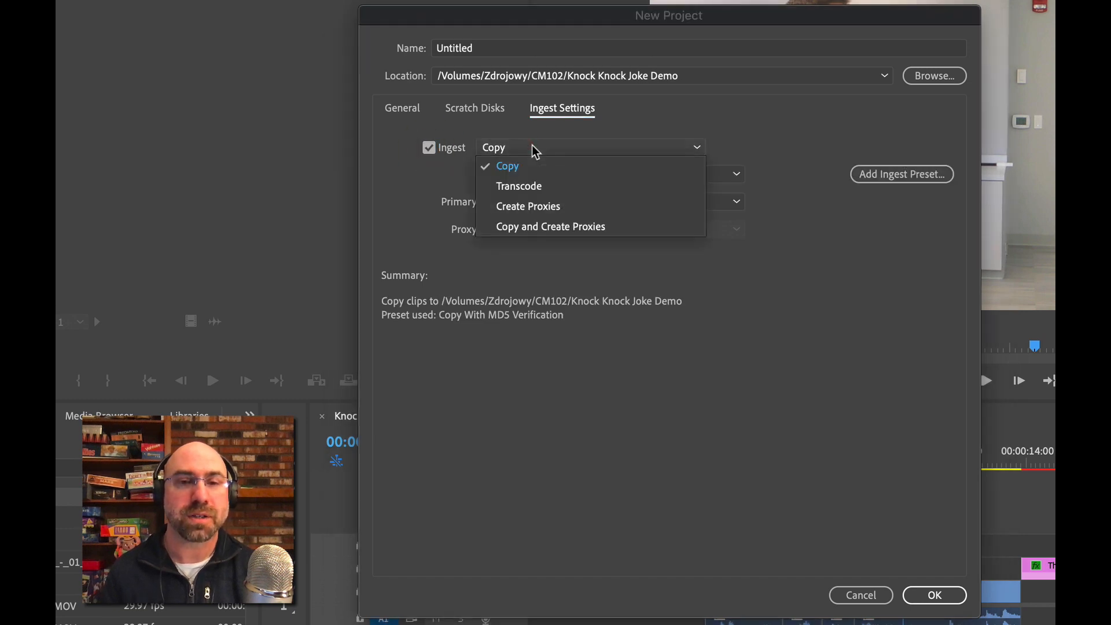
{"action": "left_click", "coordinate": [554, 207]}
{"action": "left_click", "coordinate": [639, 173]}
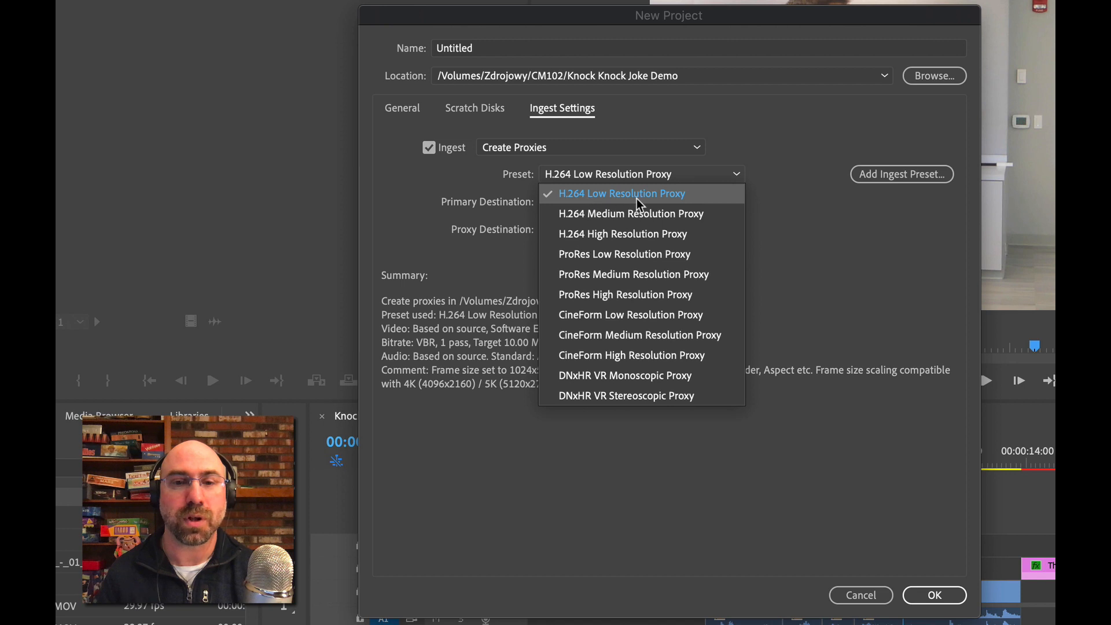
{"action": "left_click", "coordinate": [773, 200]}
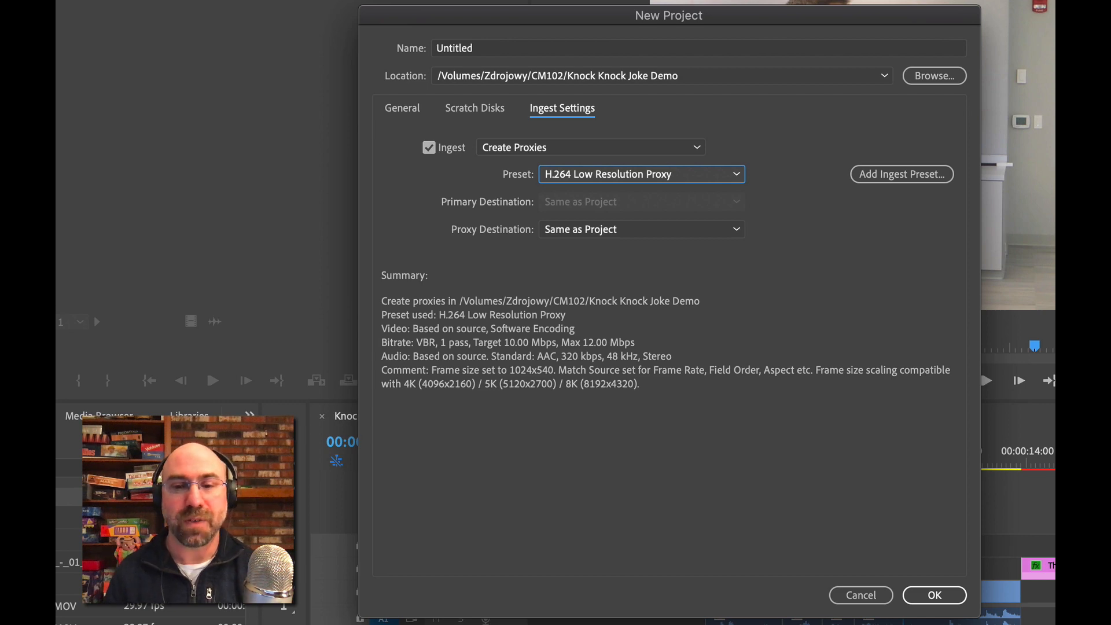
{"action": "left_click", "coordinate": [860, 595]}
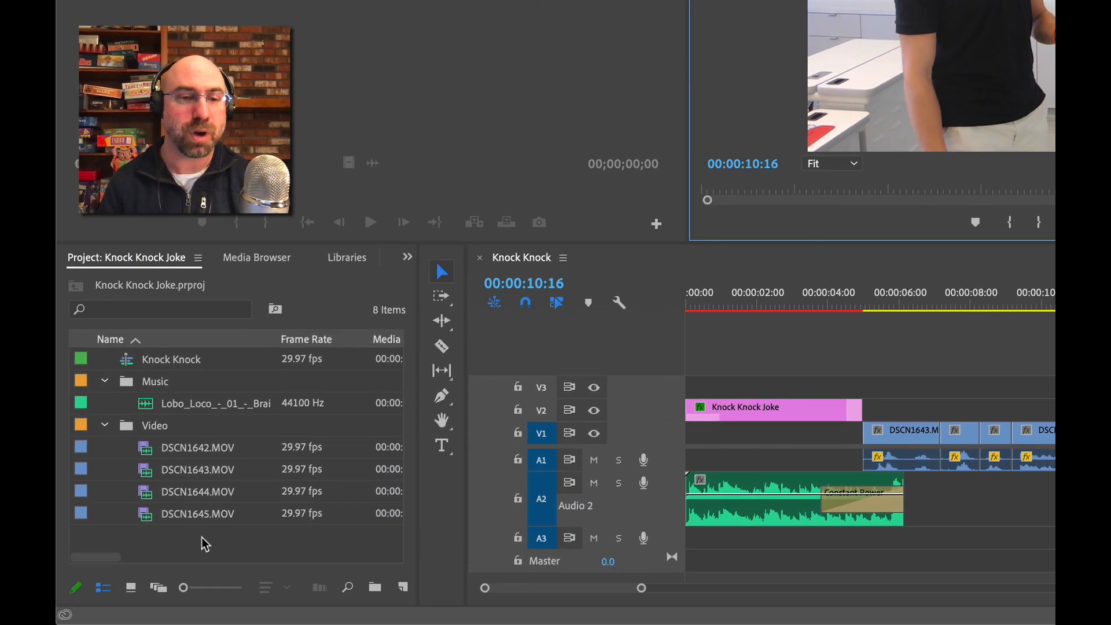
Create H.264 Low Resolution Proxy files for the four clips in the Video bin, saved next to the original media in the Proxy folder
{"action": "left_click_drag", "start_coordinate": [203, 539], "coordinate": [161, 440]}
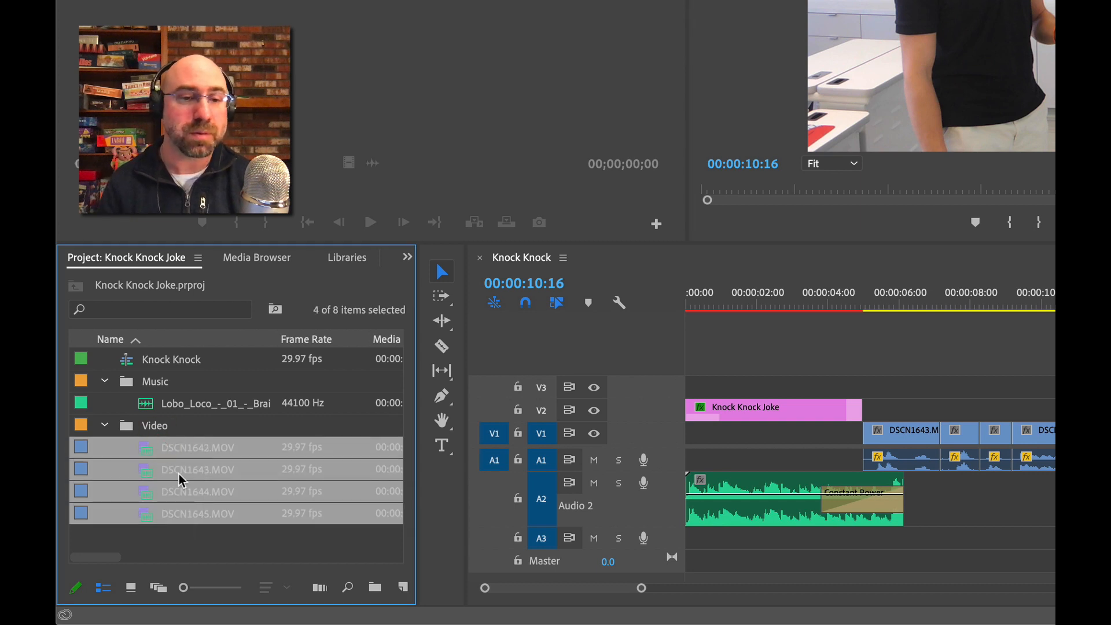
{"action": "right_click", "coordinate": [178, 480]}
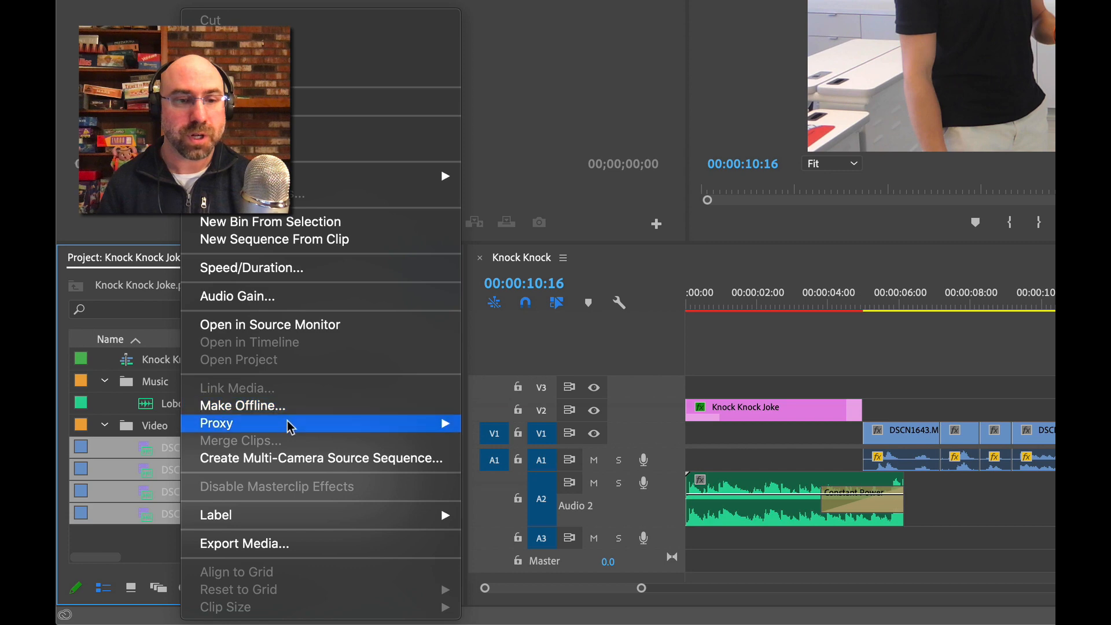
{"action": "mouse_move", "coordinate": [206, 425]}
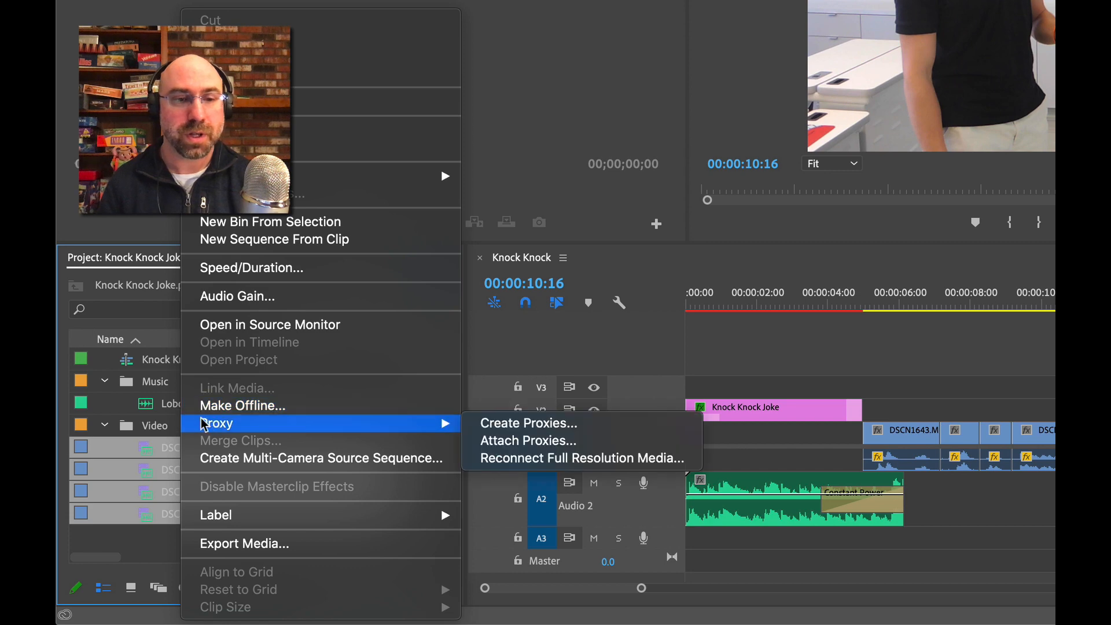
{"action": "left_click", "coordinate": [571, 429]}
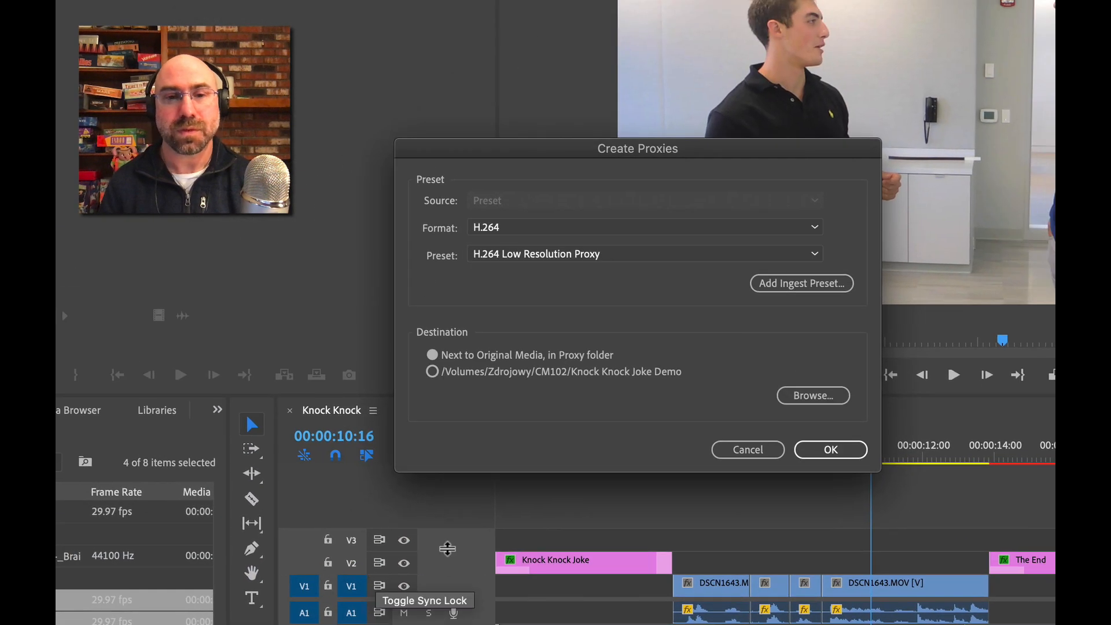
{"action": "left_click", "coordinate": [491, 237]}
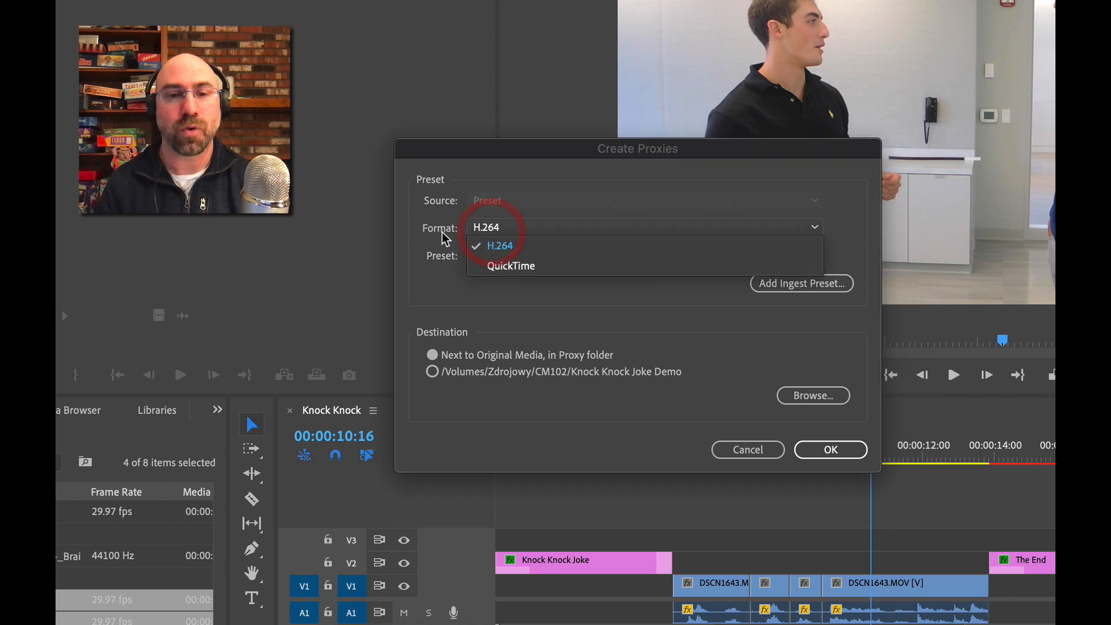
{"action": "left_click", "coordinate": [443, 251]}
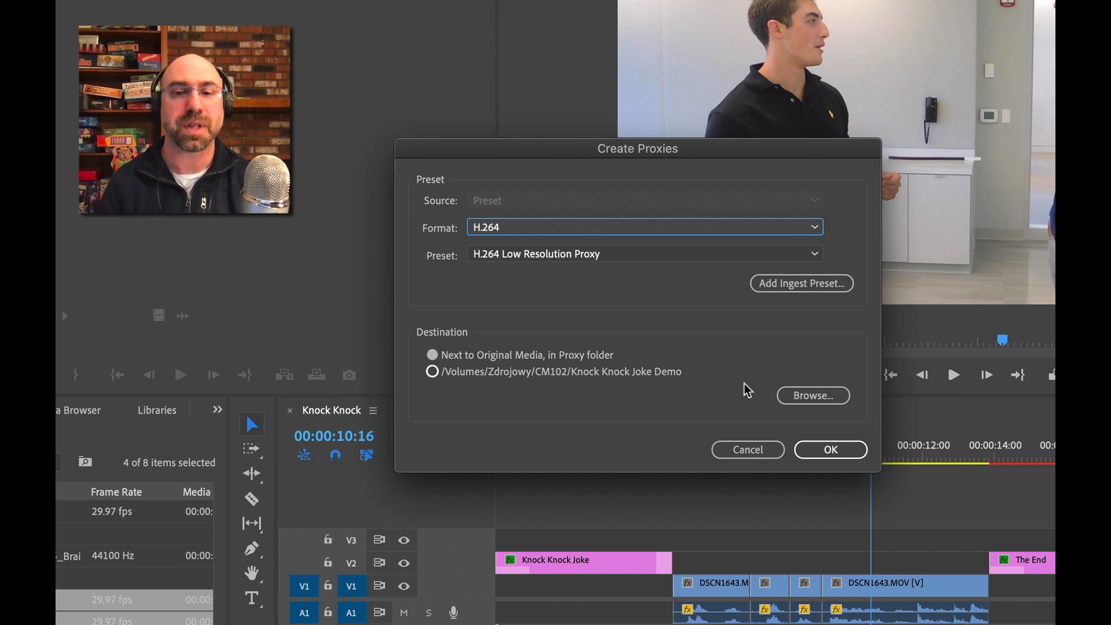
{"action": "left_click", "coordinate": [824, 451]}
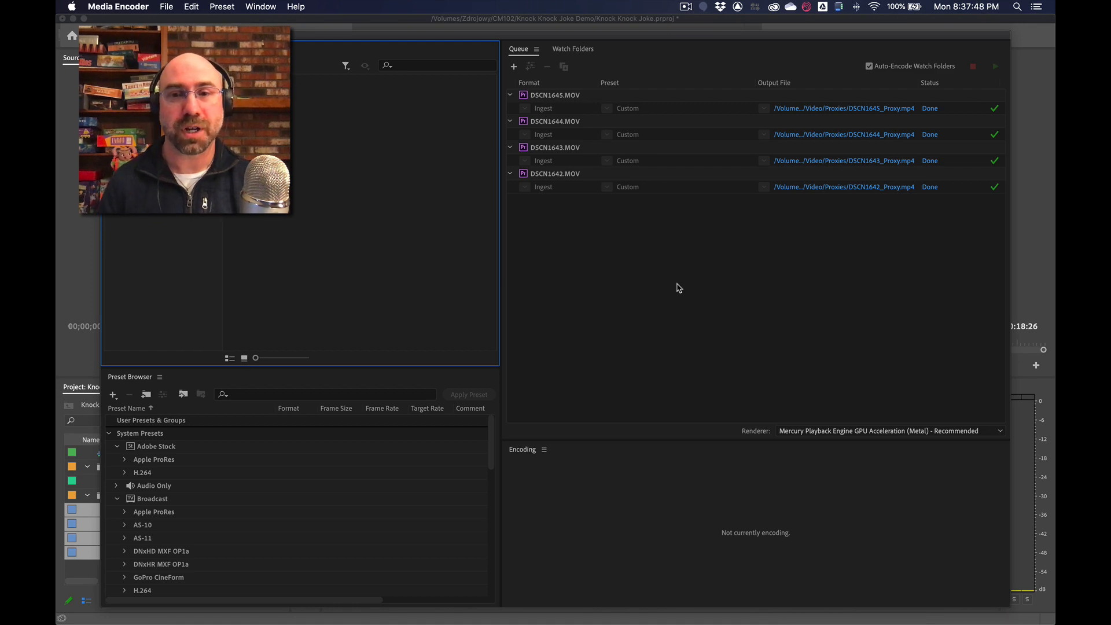
Return to Premiere Pro and add the Toggle Proxies control to the end of the program monitor's transport controls
{"action": "left_click", "coordinate": [429, 23]}
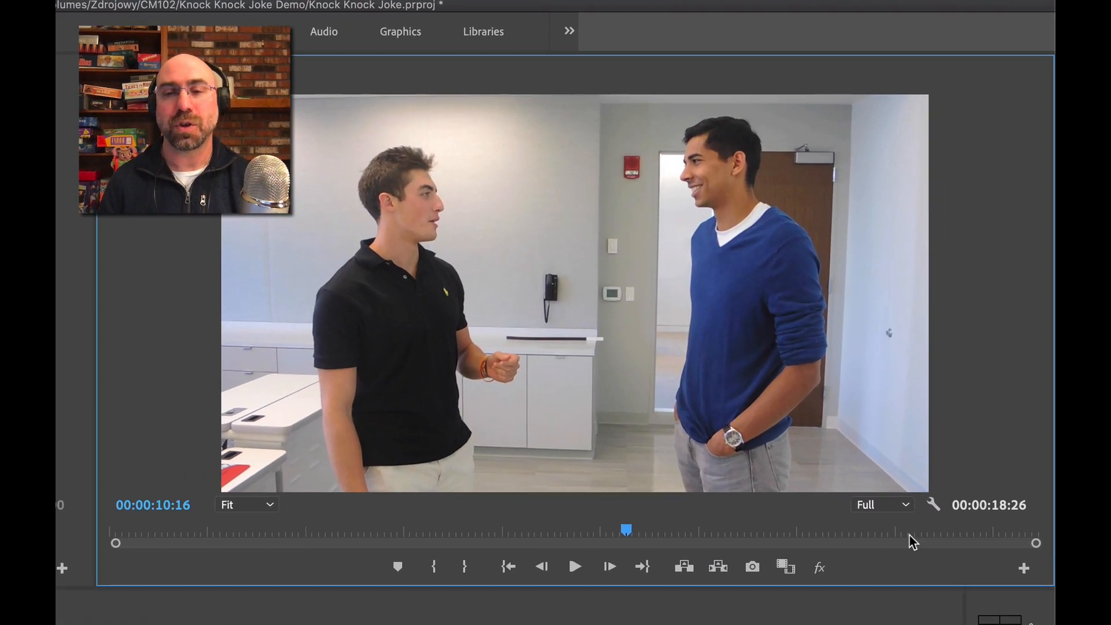
{"action": "left_click", "coordinate": [1024, 569]}
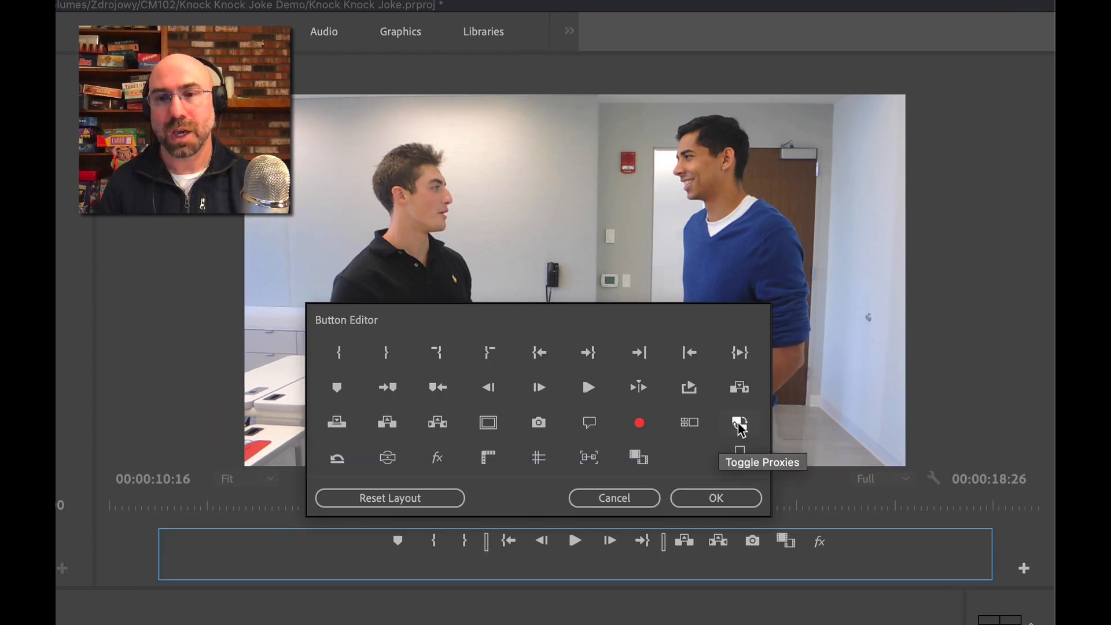
{"action": "left_click_drag", "start_coordinate": [743, 431], "coordinate": [849, 543]}
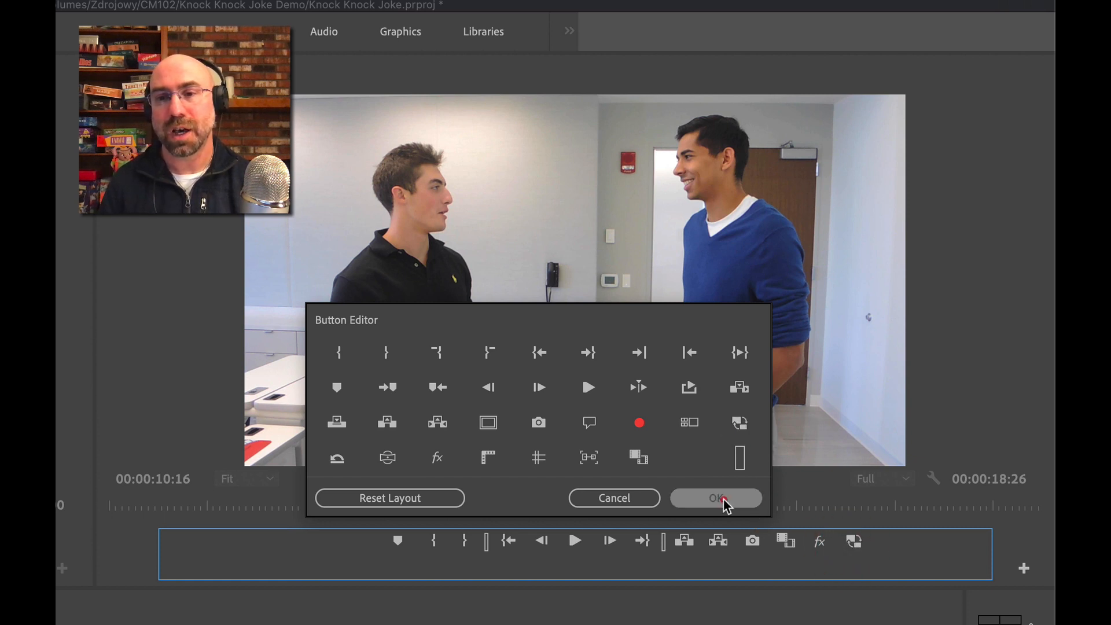
{"action": "left_click", "coordinate": [715, 501]}
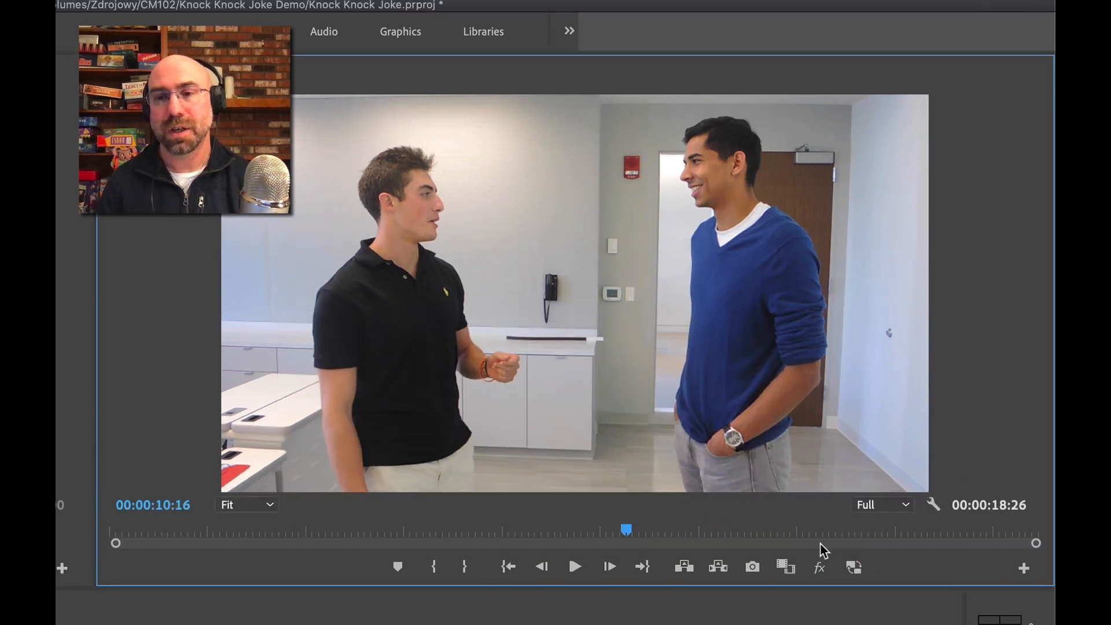
Turn on proxy playback and play the sequence from 00:00:10:14 for about a second
{"action": "left_click", "coordinate": [854, 570]}
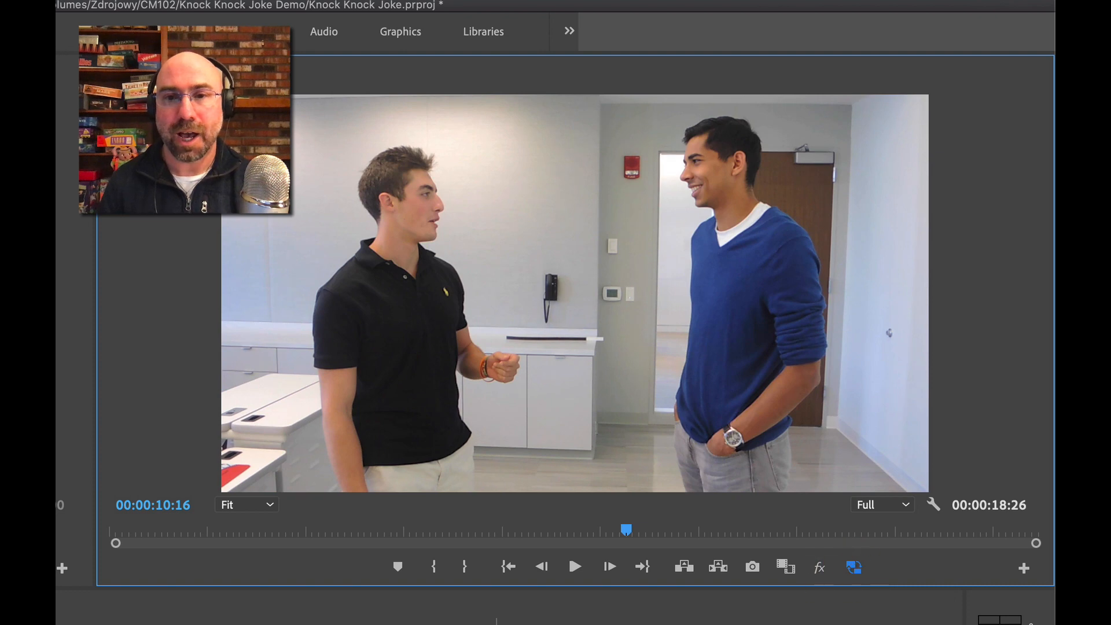
{"action": "mouse_move", "coordinate": [501, 623]}
{"action": "left_mouse_down"}
{"action": "mouse_move", "coordinate": [463, 623]}
{"action": "mouse_move", "coordinate": [559, 624]}
{"action": "mouse_move", "coordinate": [436, 624]}
{"action": "mouse_move", "coordinate": [498, 623]}
{"action": "left_mouse_up"}
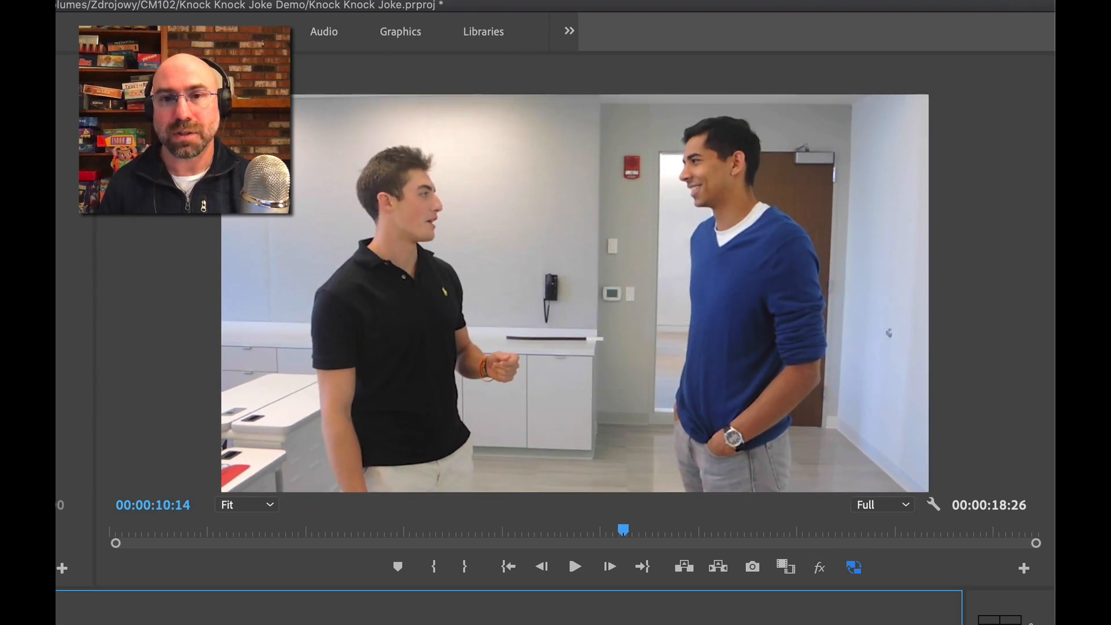
{"action": "key", "text": "space"}
{"action": "key", "text": "space"}
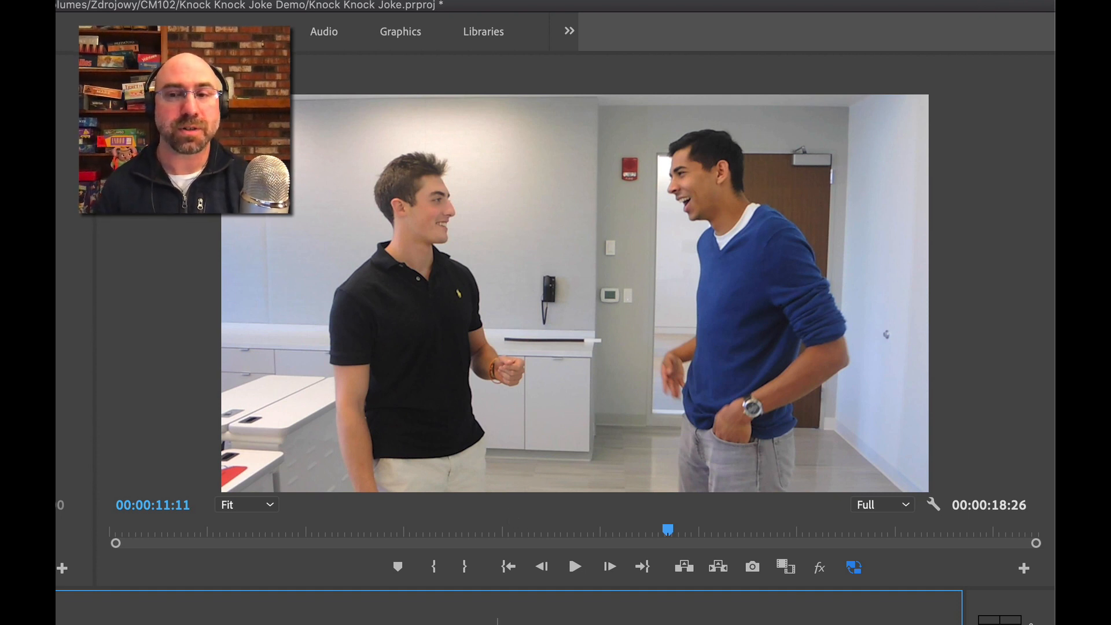
Switch the program monitor between proxies and full-resolution media to compare them, ending with proxies off
{"action": "left_click", "coordinate": [851, 571]}
{"action": "left_click", "coordinate": [852, 573]}
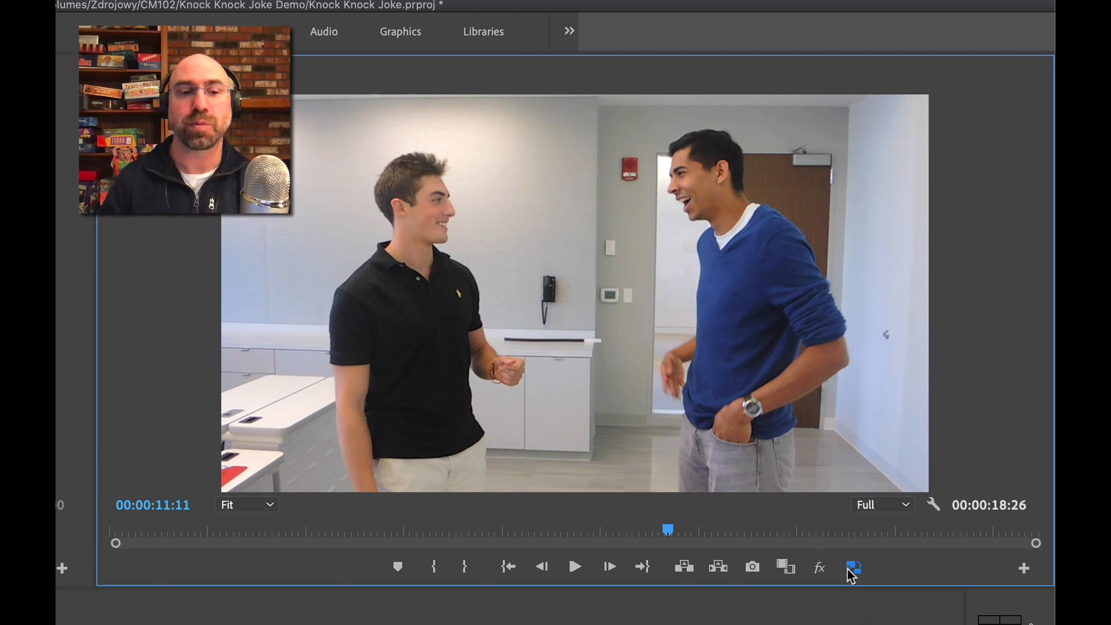
{"action": "left_click", "coordinate": [851, 574]}
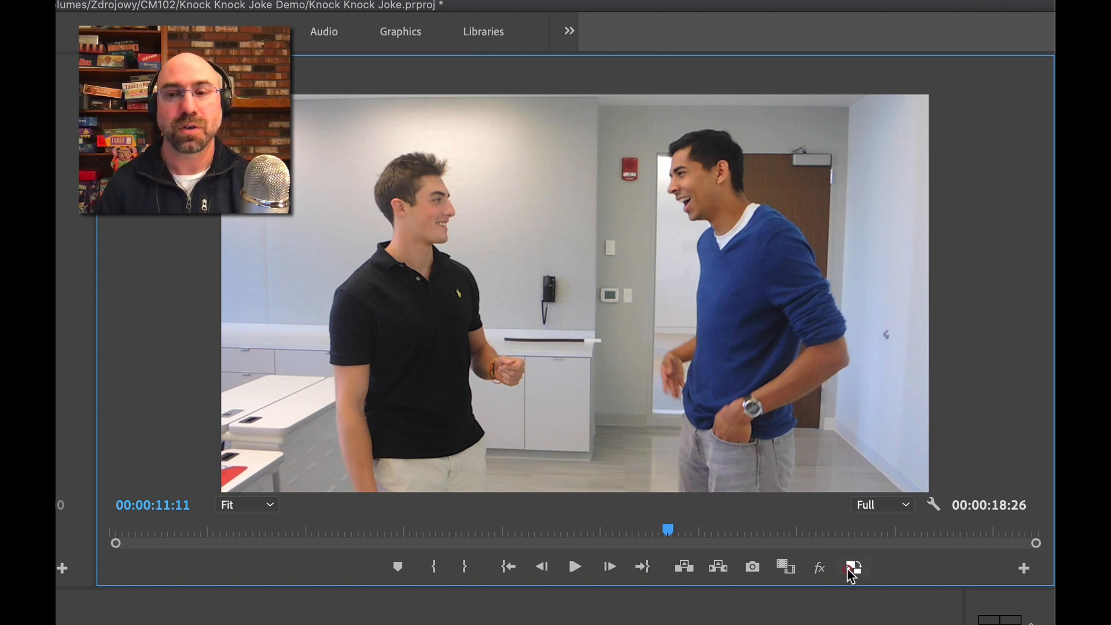